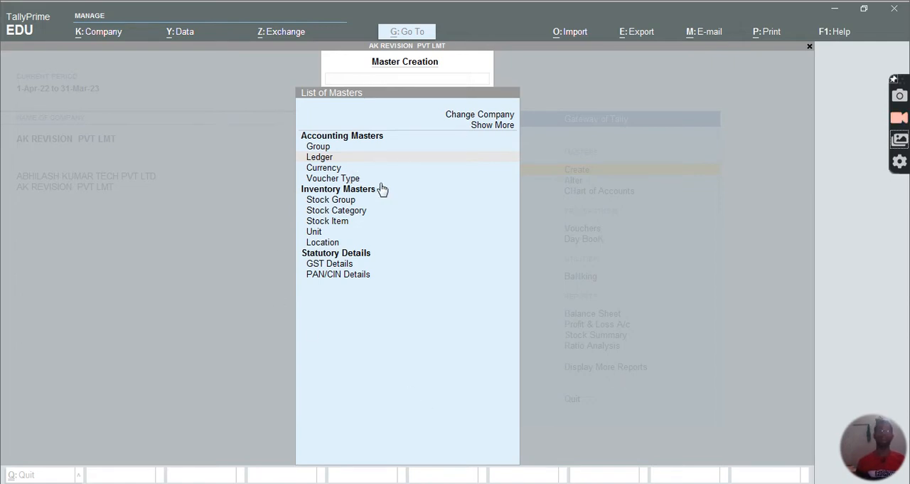
Start creating a new ledger and name it ABNORMAL LOSS
key("Escape")
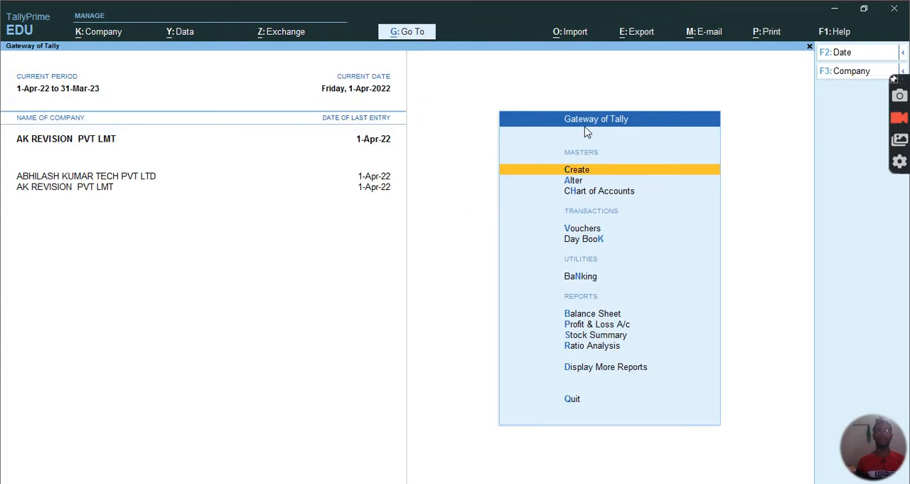
left_click(585, 176)
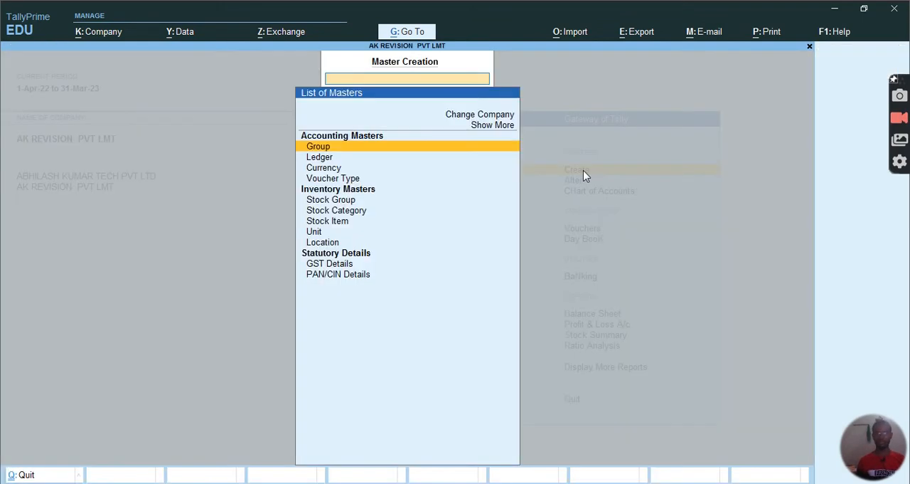
key("Down")
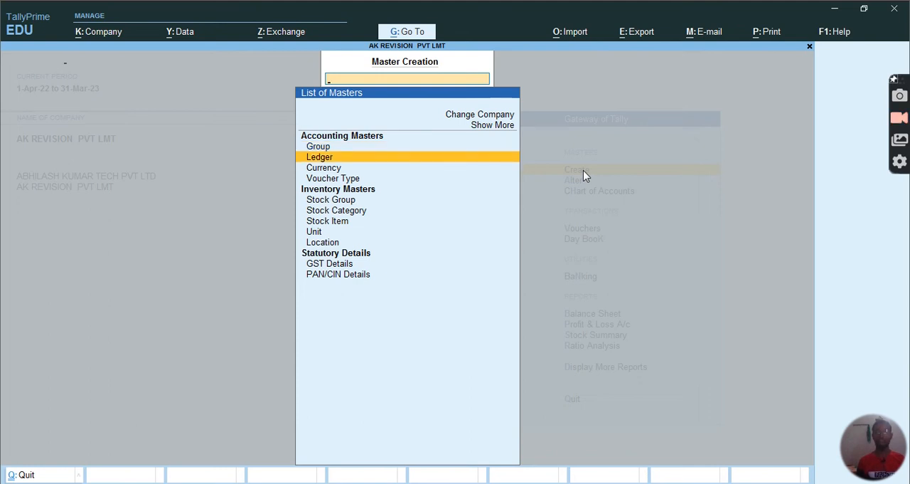
key("Return")
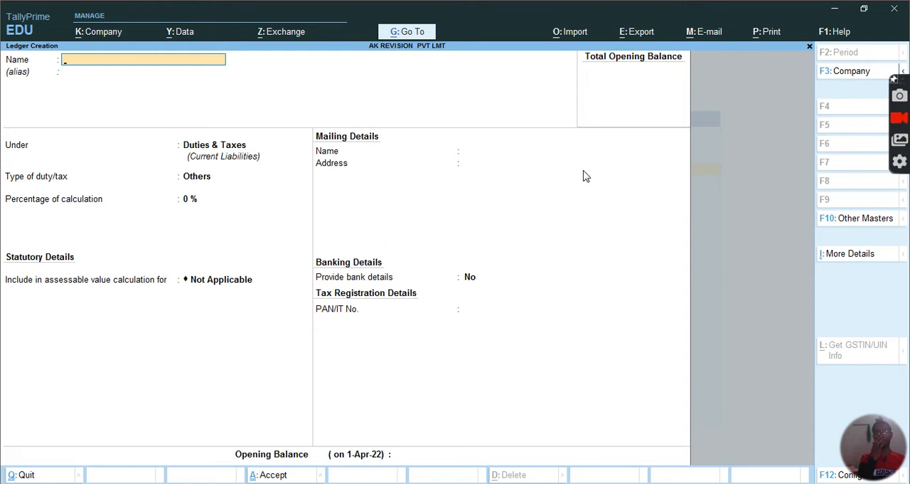
type("ABM")
key("BackSpace")
type("NORMAL")
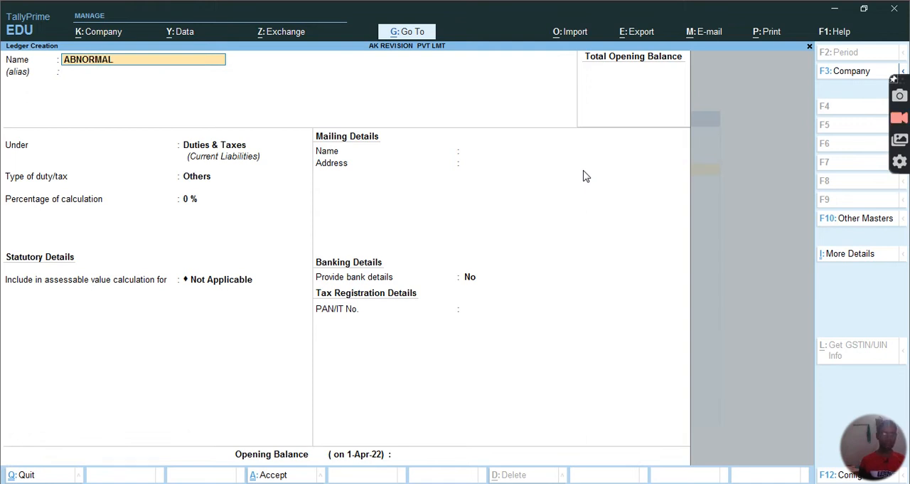
type(" LOSS")
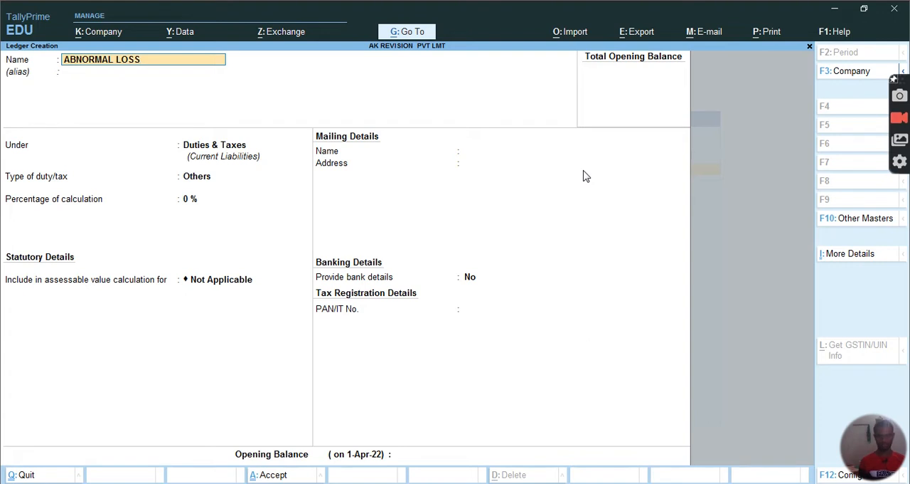
Place the ABNORMAL LOSS ledger under Indirect Expenses and save it with the remaining fields at their defaults
key("Return")
key("Return")
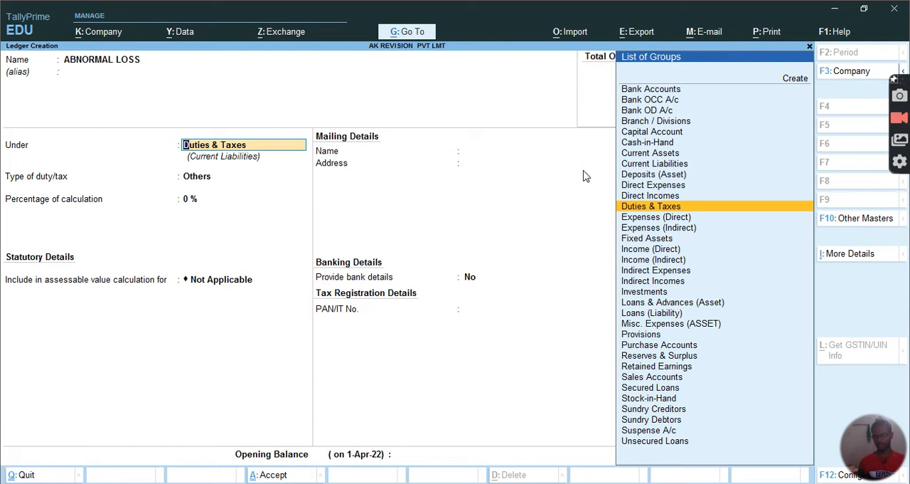
key("Down")
key("Down")
key("Down")
key("Down")
key("Down")
key("Down")
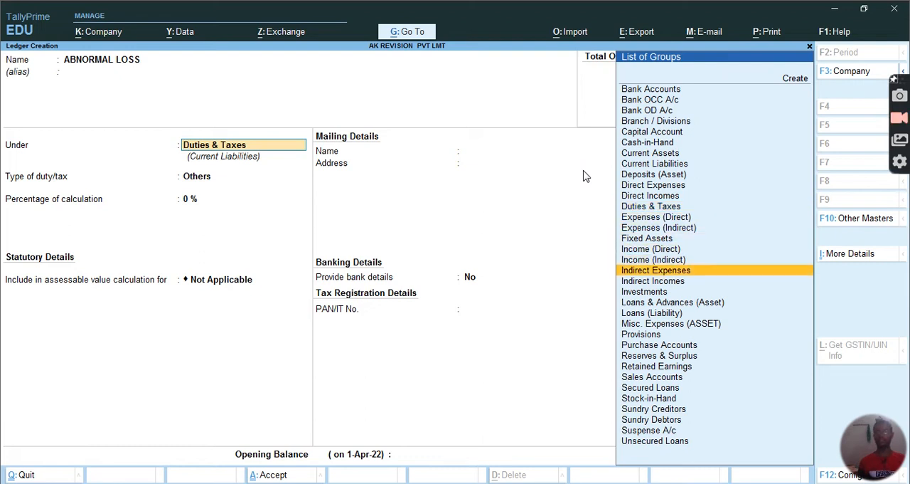
key("Return")
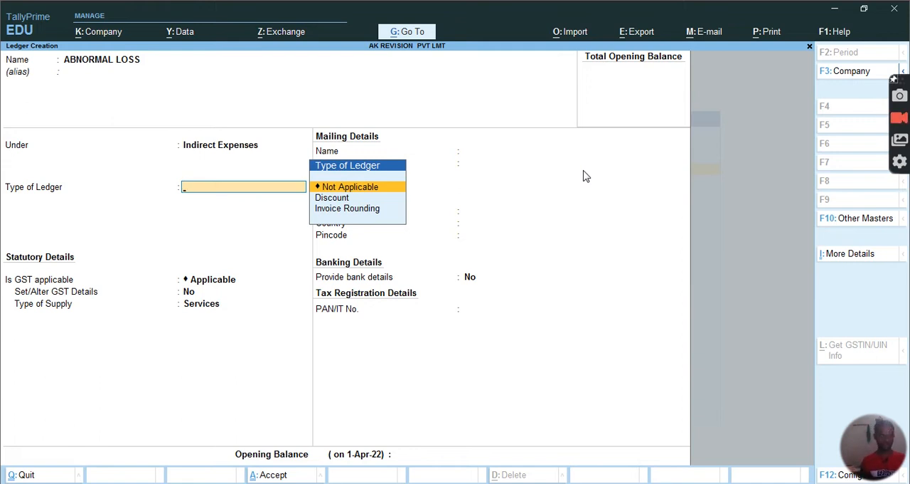
key("ctrl")
key("ctrl+a")
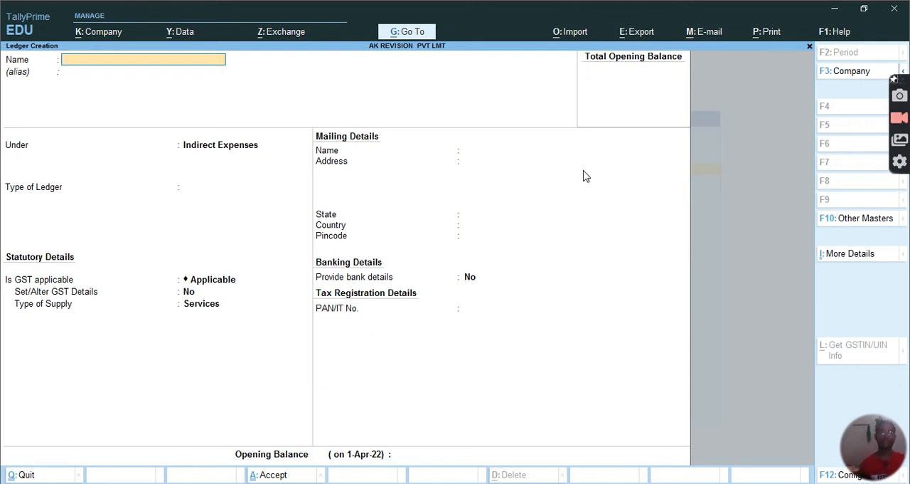
Name the next new ledger SALES TAX
type("SA")
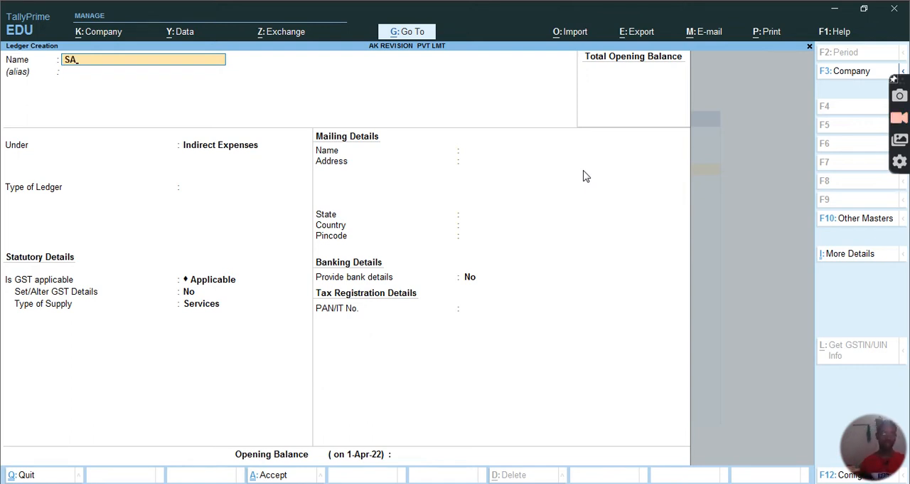
type("LES TAX")
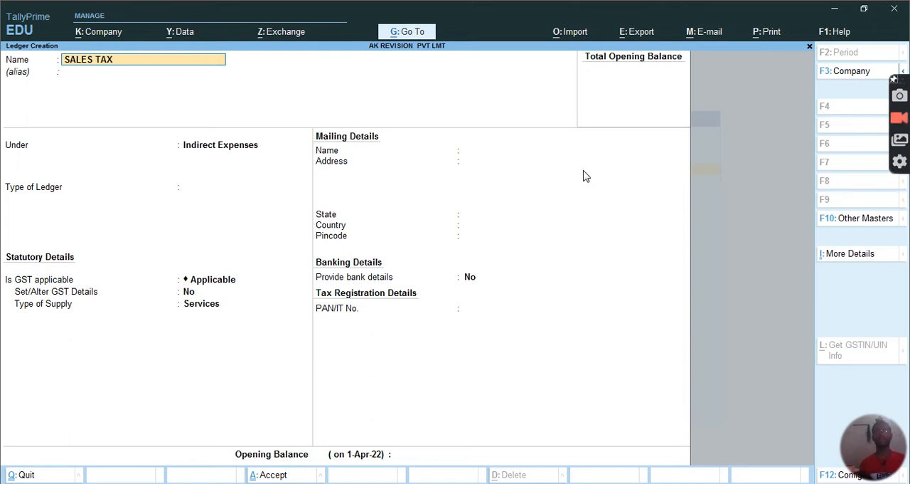
Place the SALES TAX ledger under Duties & Taxes, save it and return to the Gateway of Tally
key("Return")
key("Return")
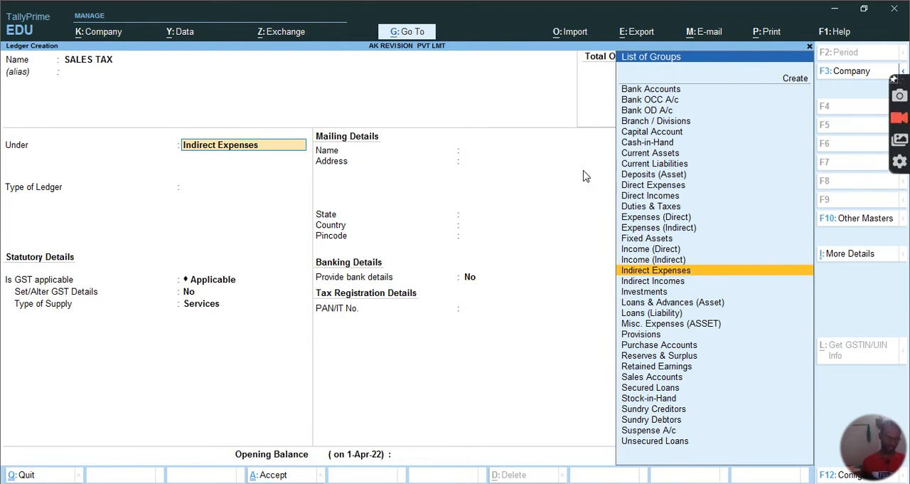
type("DU")
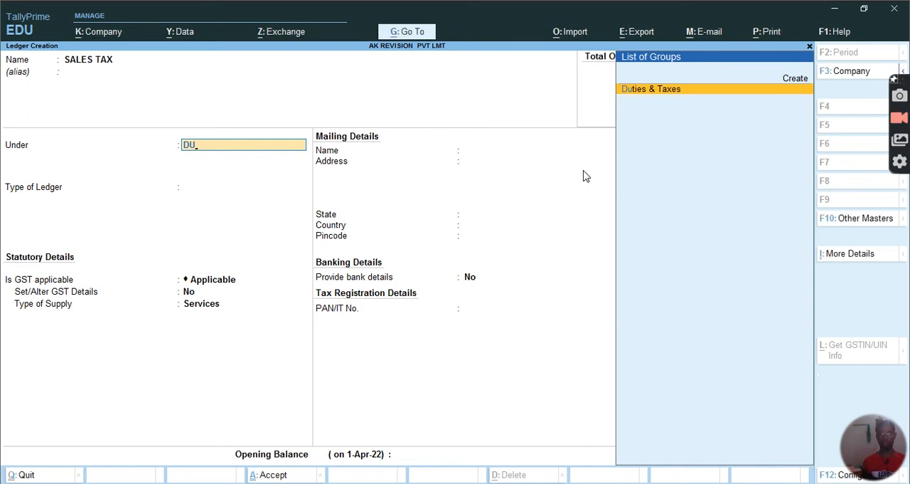
key("Return")
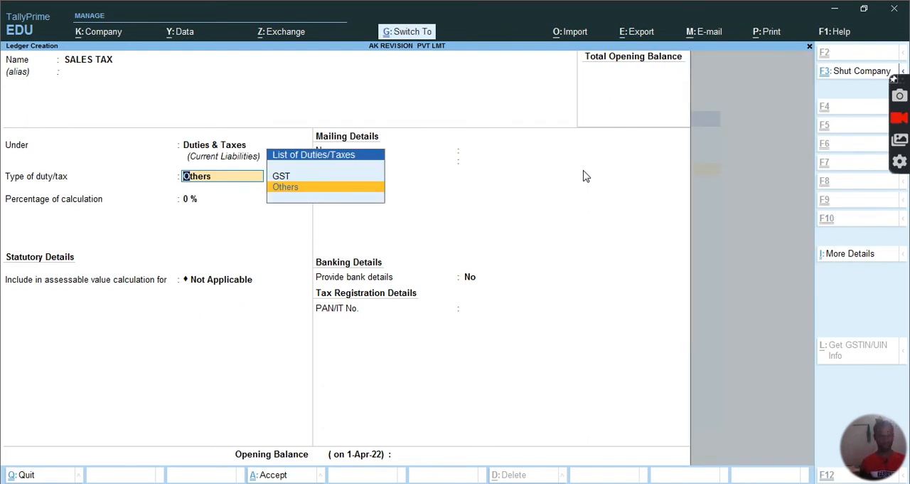
key("ctrl+a")
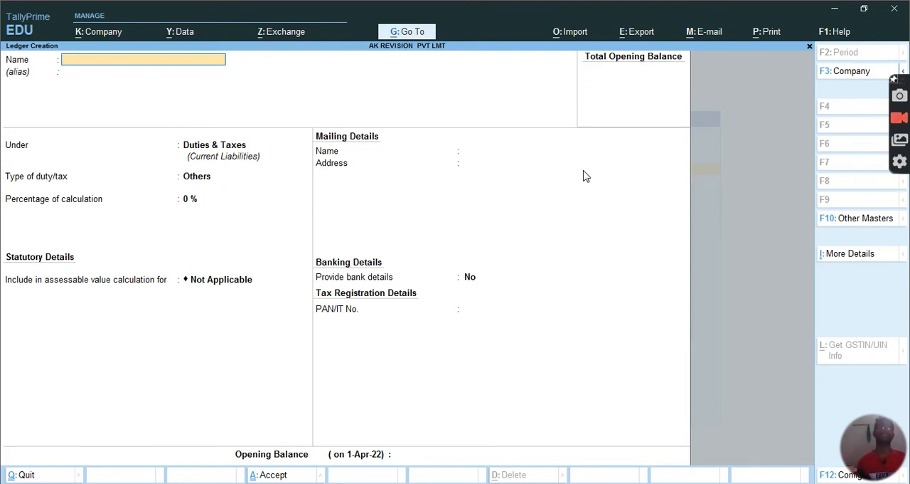
key("Escape")
key("Return")
key("Escape")
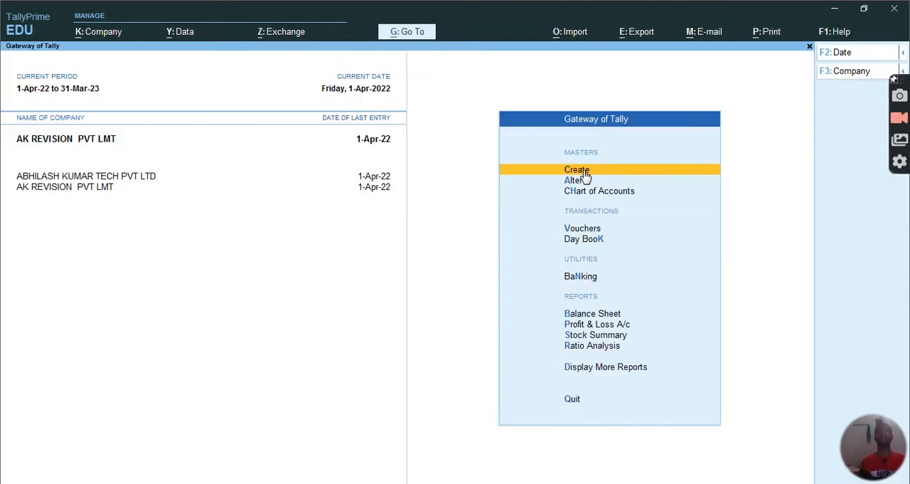
Open a new purchase voucher and set its voucher mode to As Voucher
key("Down")
key("Down")
key("Down")
key("Down")
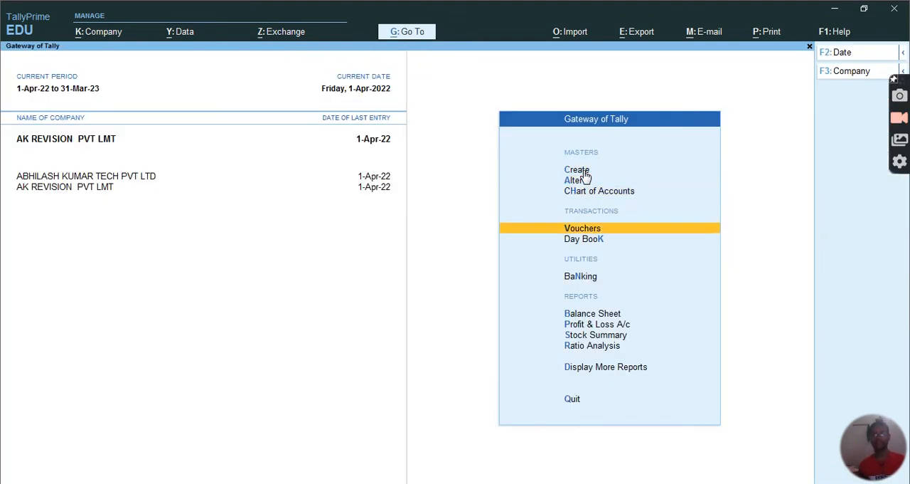
key("Up")
key("Return")
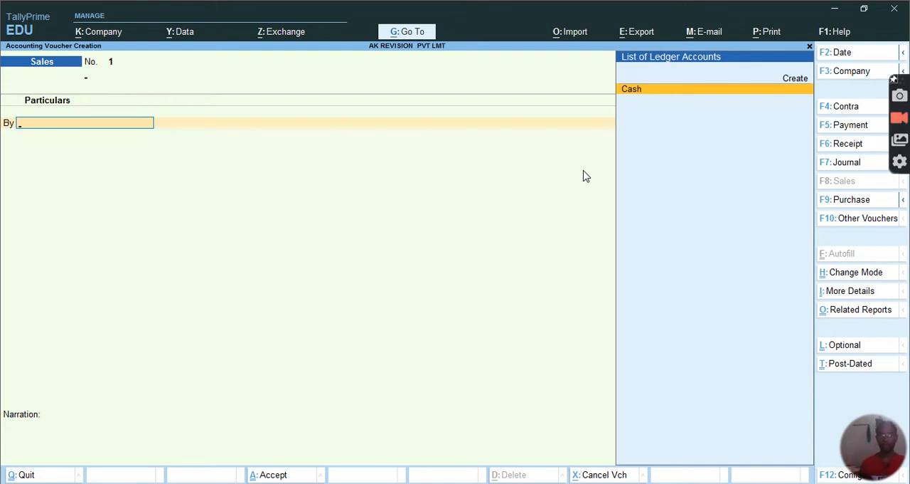
key("F9")
key("ctrl+h")
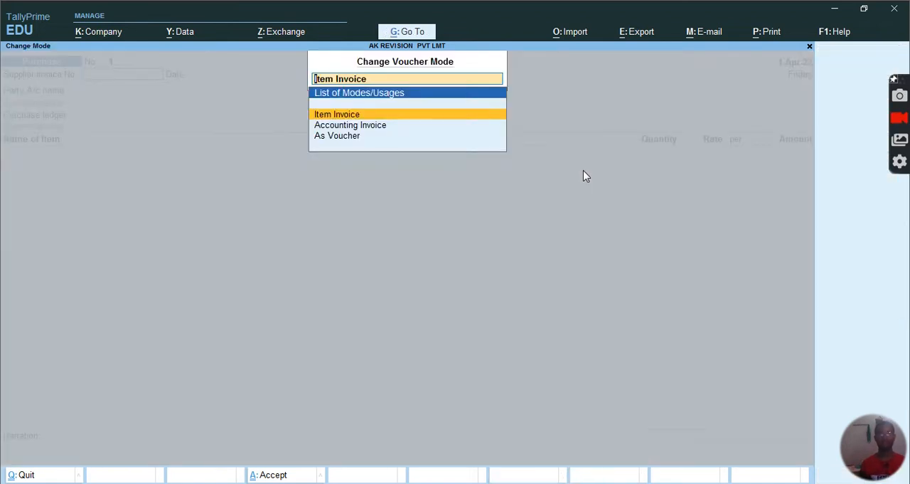
key("Down")
key("Down")
key("Return")
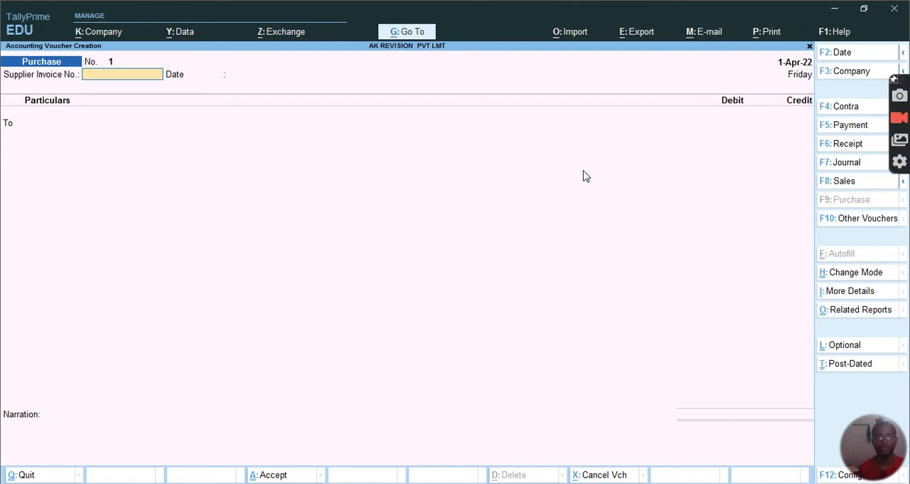
Credit Cash with 5000 in the purchase voucher, leaving the supplier invoice and receipt details blank and accepting the default party details
key("Return")
key("Return")
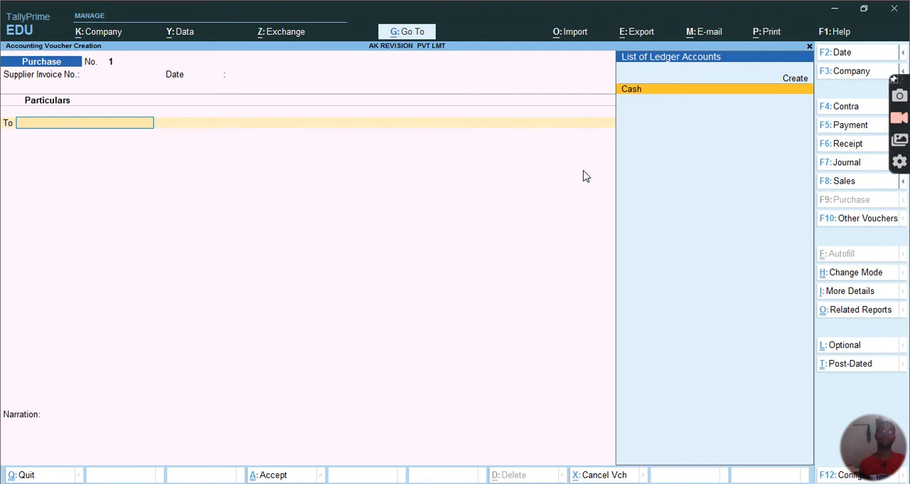
key("Return")
key("Return")
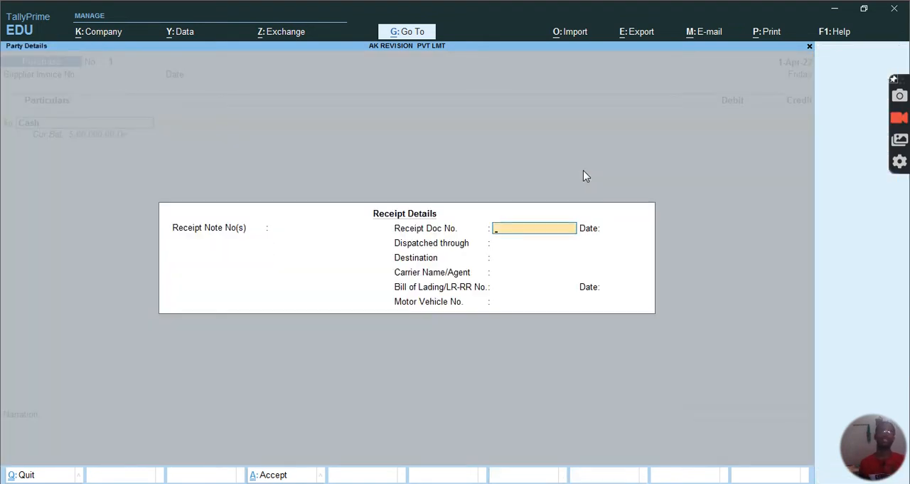
key("Return")
key("Return")
key("Return")
key("Return")
key("Return")
key("Return")
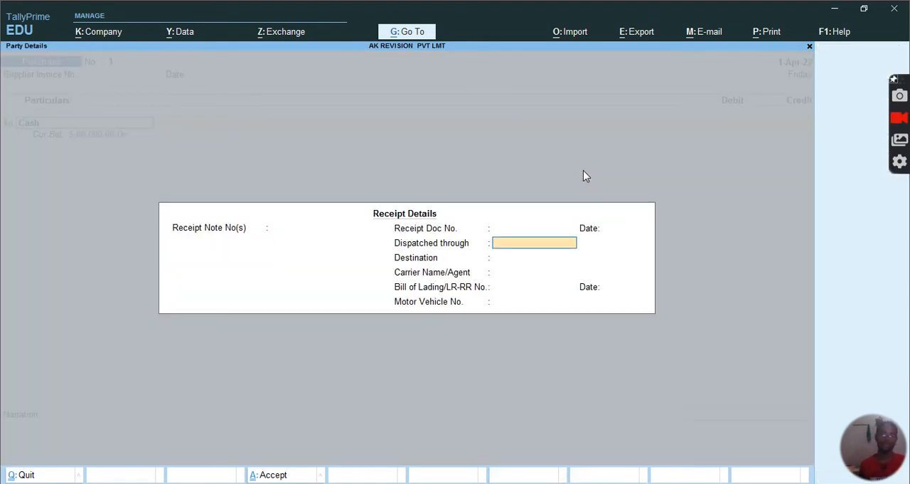
key("Return")
key("Return")
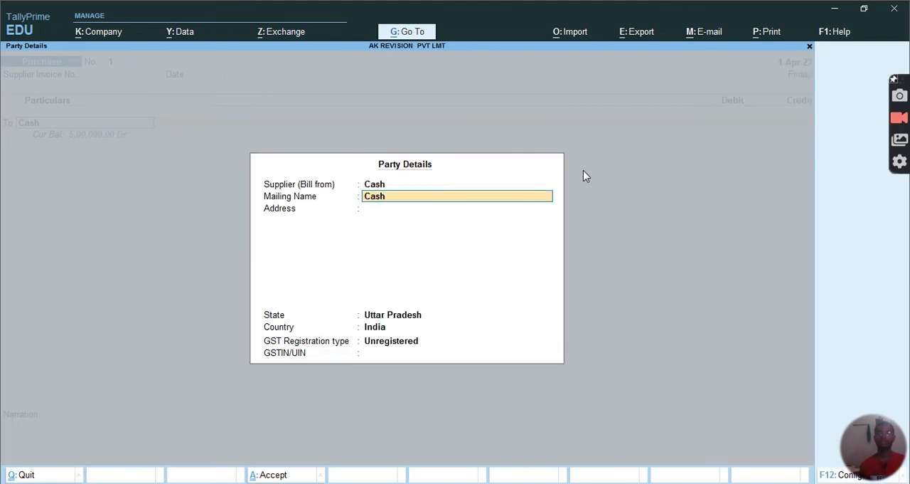
key("Return")
key("Return")
key("Return")
key("Return")
key("Return")
key("Return")
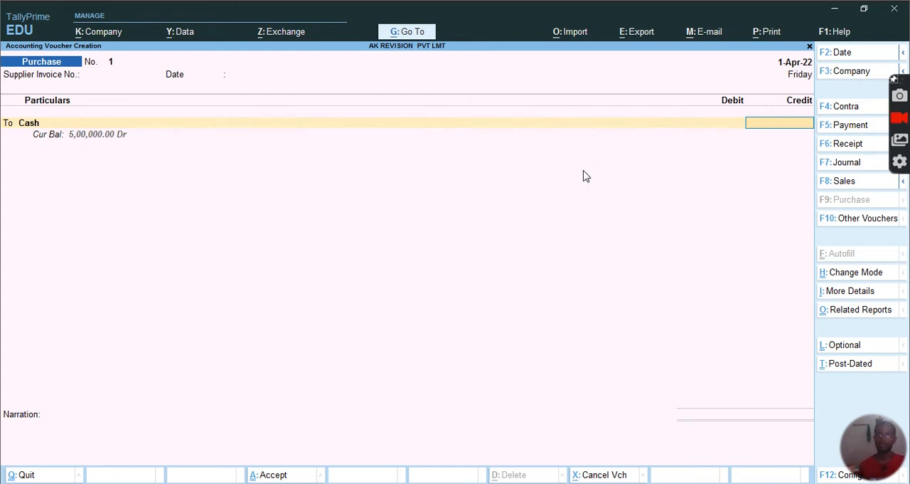
type("5000")
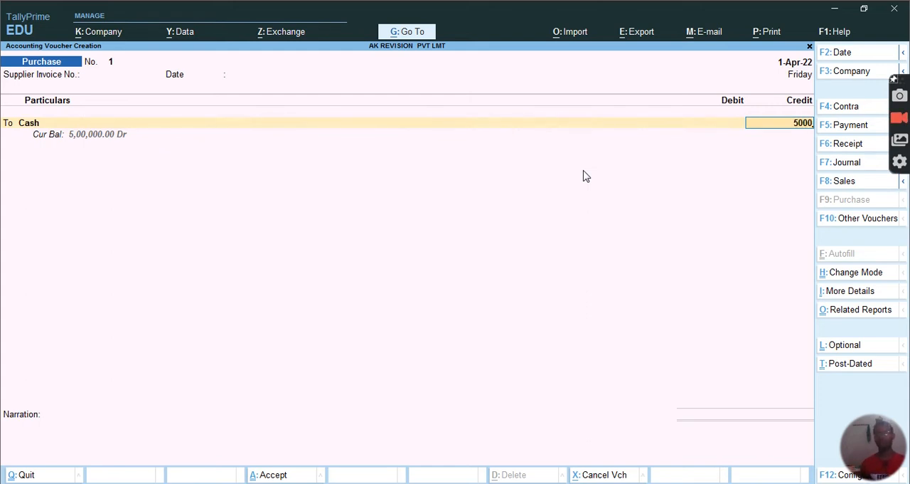
key("Return")
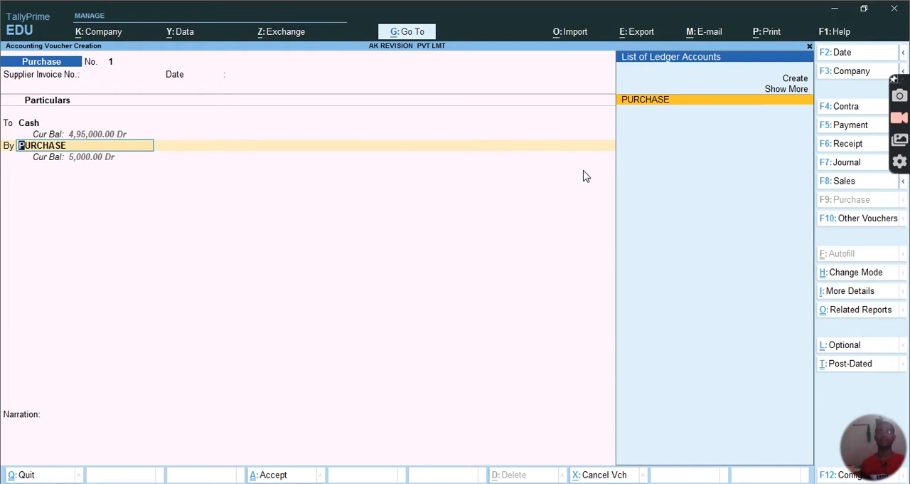
Debit the PURCHASE ledger with 5,000 without allocating any inventory item, and save the purchase voucher
key("Return")
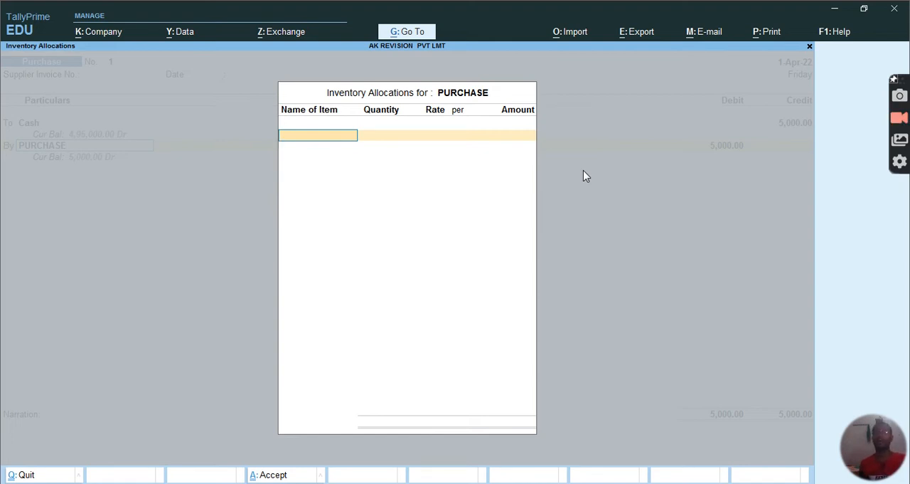
key("Escape")
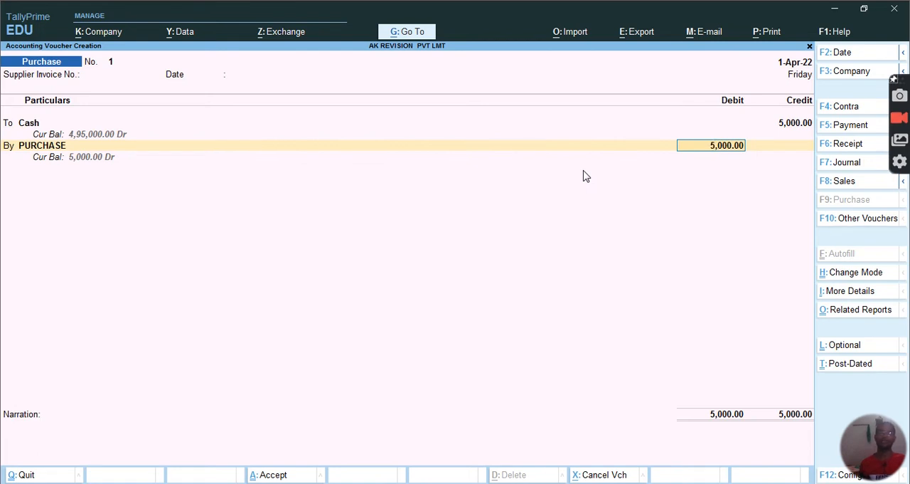
key("Return")
key("Return")
key("Return")
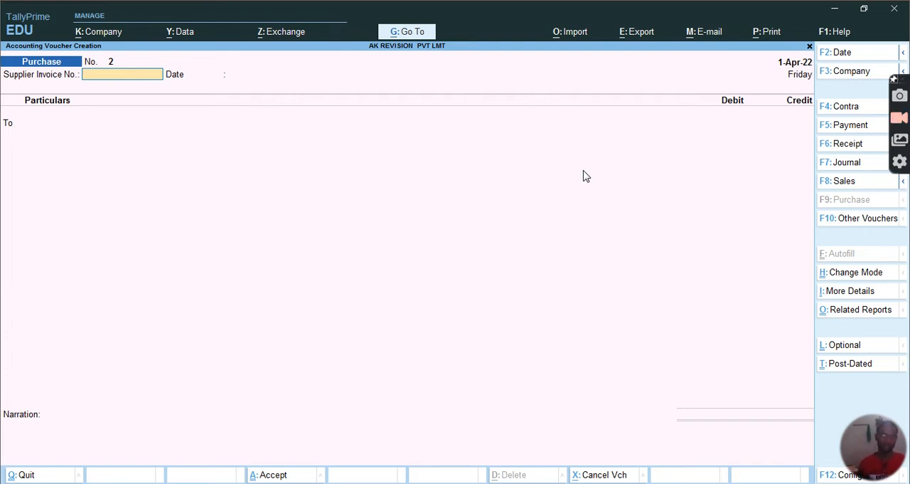
Start a journal voucher and debit the ABNORMAL LOSS ledger with 1000
key("F7")
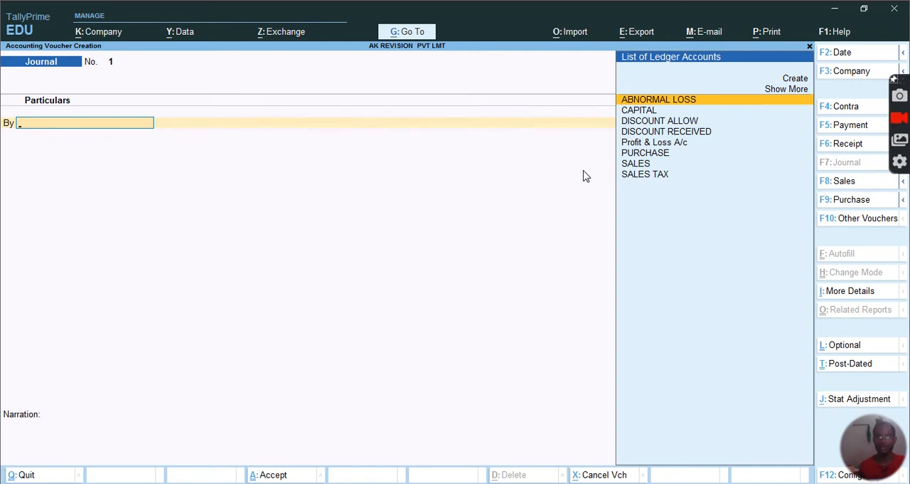
key("Return")
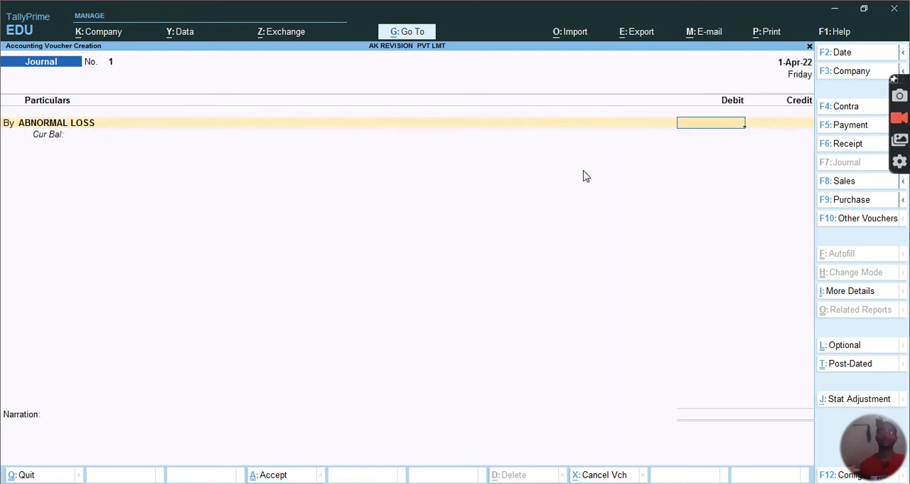
type("1000")
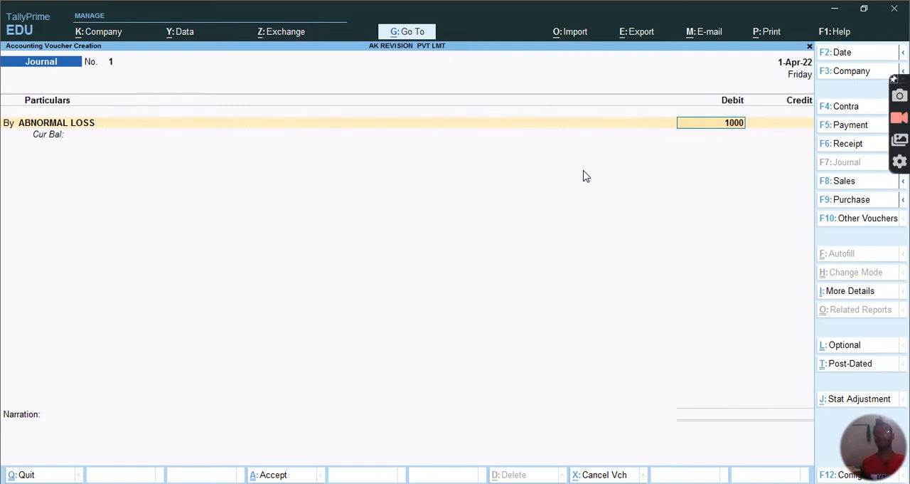
key("Return")
key("Return")
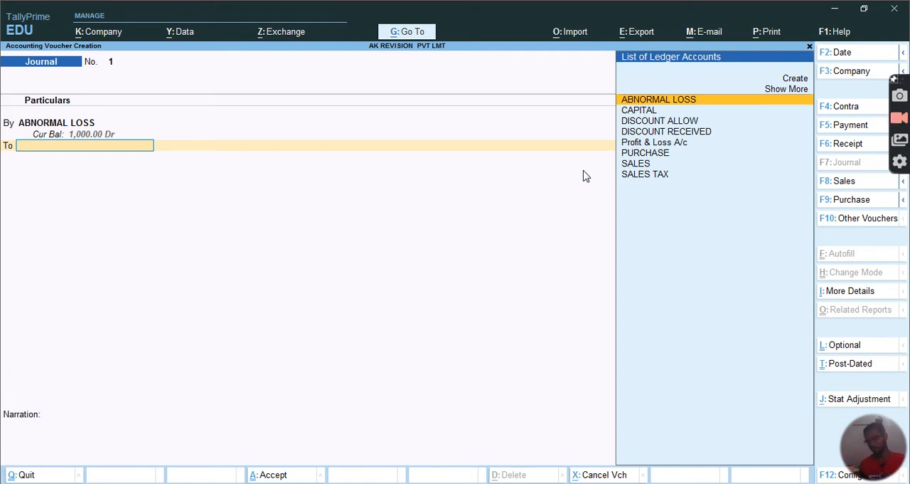
Credit the PURCHASE ledger with 1,000 without allocating any inventory item, and save the journal voucher without a narration
key("Down")
key("Down")
key("Down")
key("Down")
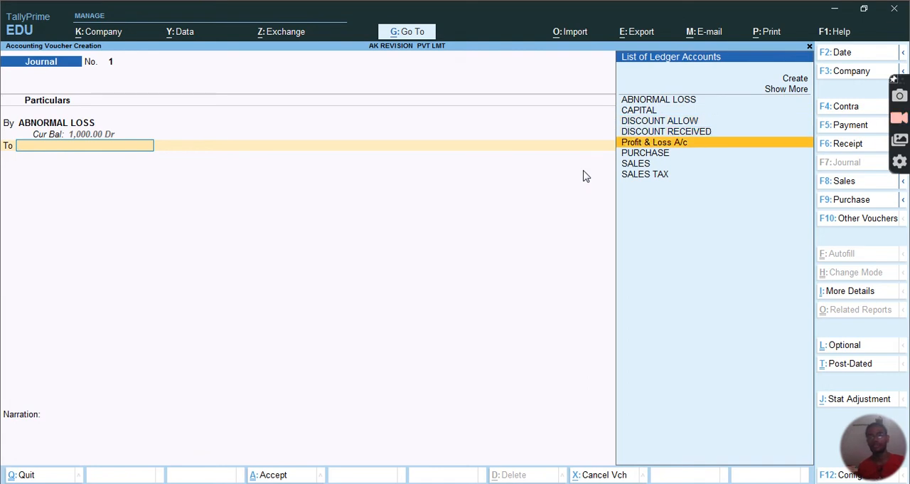
key("Down")
key("Return")
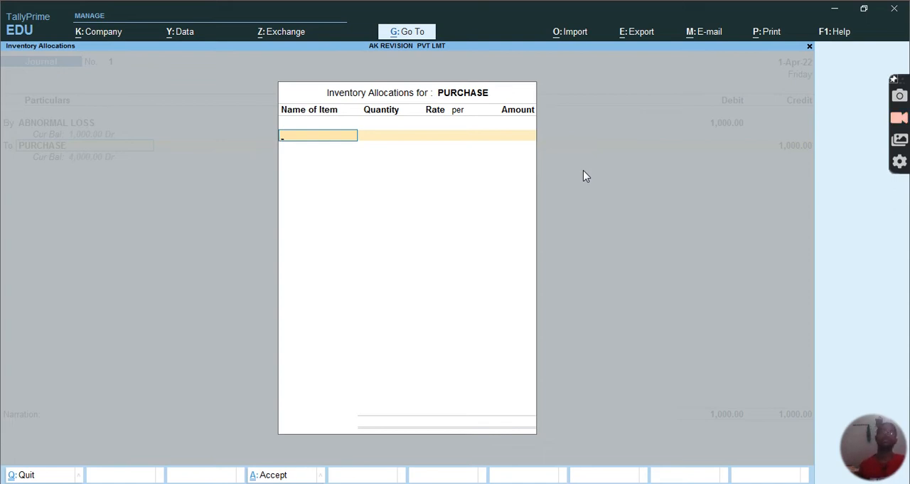
key("Return")
key("Return")
key("Return")
key("Return")
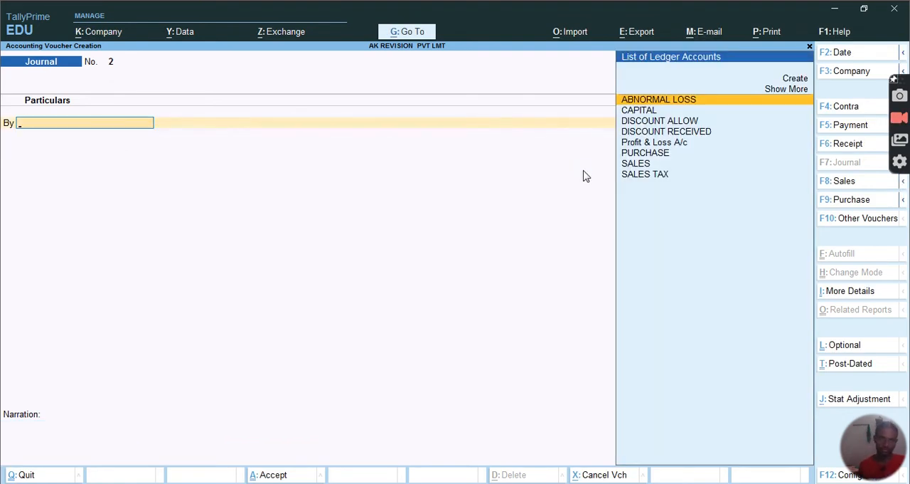
Leave the blank journal voucher, open a new sales voucher and set its voucher mode to As Voucher
key("Escape")
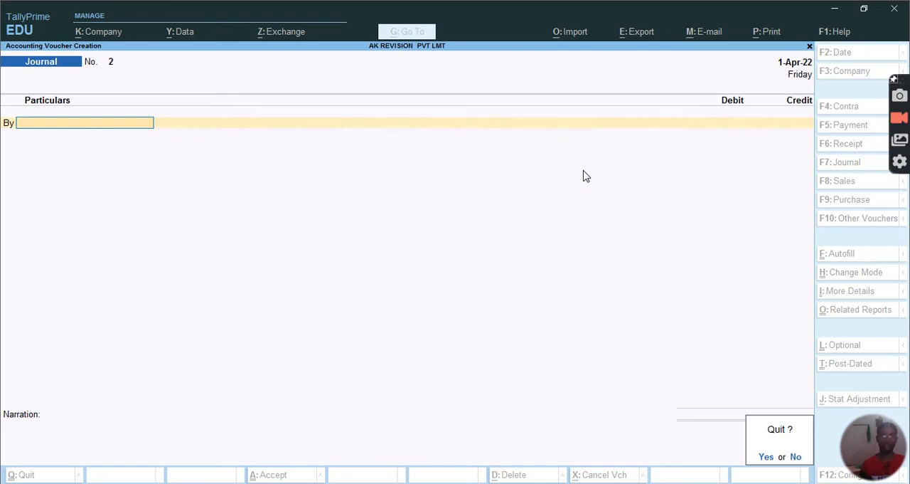
key("y")
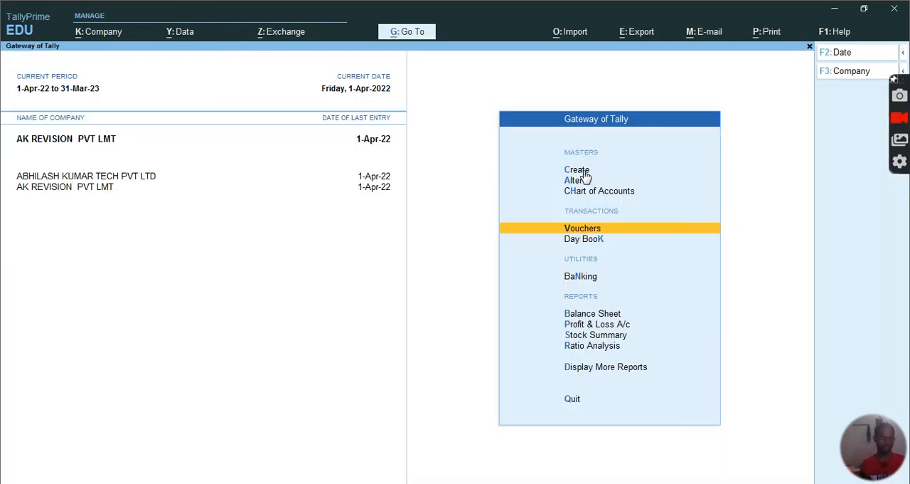
key("Return")
key("F8")
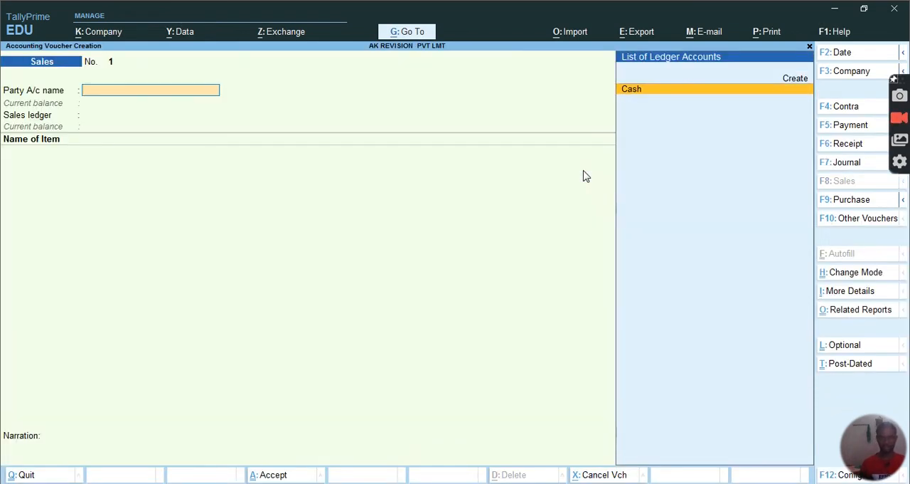
key("ctrl+h")
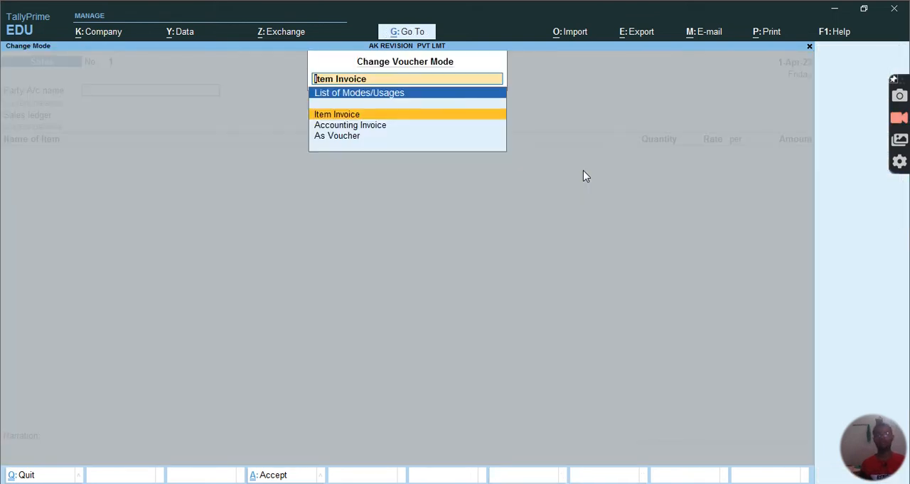
key("Down")
key("Down")
key("Return")
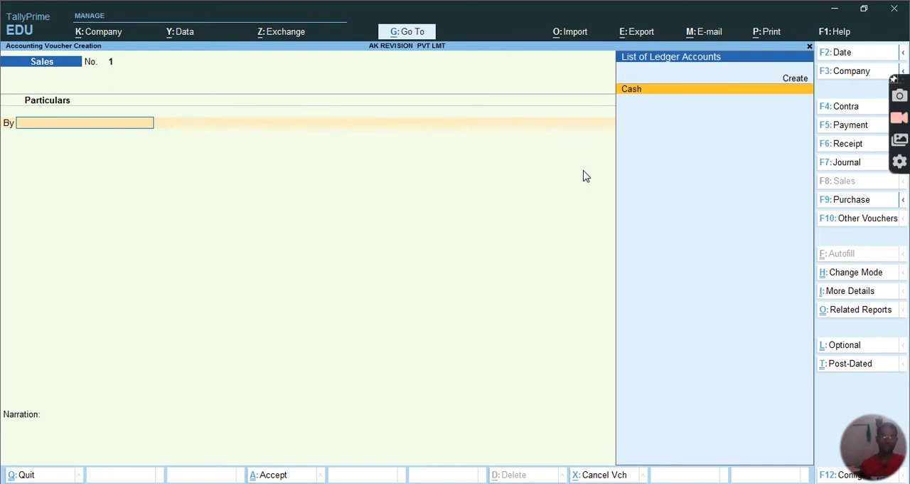
Choose Cash as the debit ledger, leaving the dispatch details blank and accepting the default party details
key("Return")
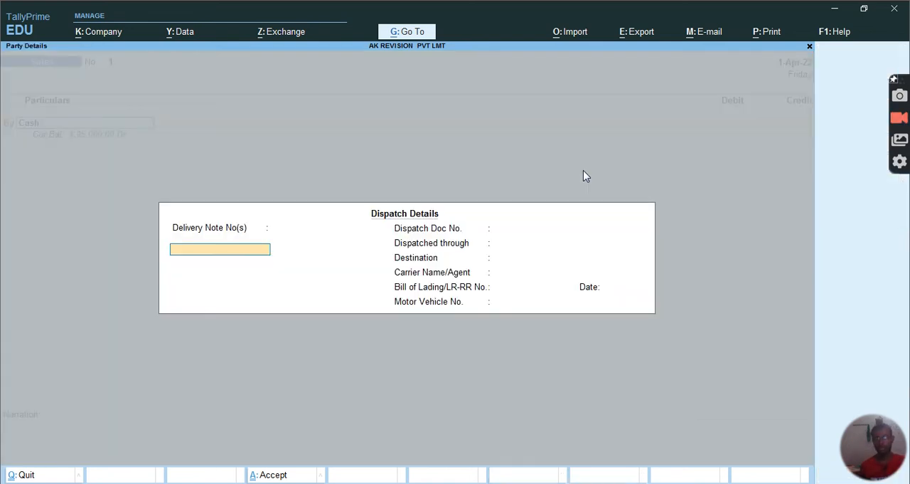
key("Return")
key("Return")
key("Return")
key("Return")
key("Return")
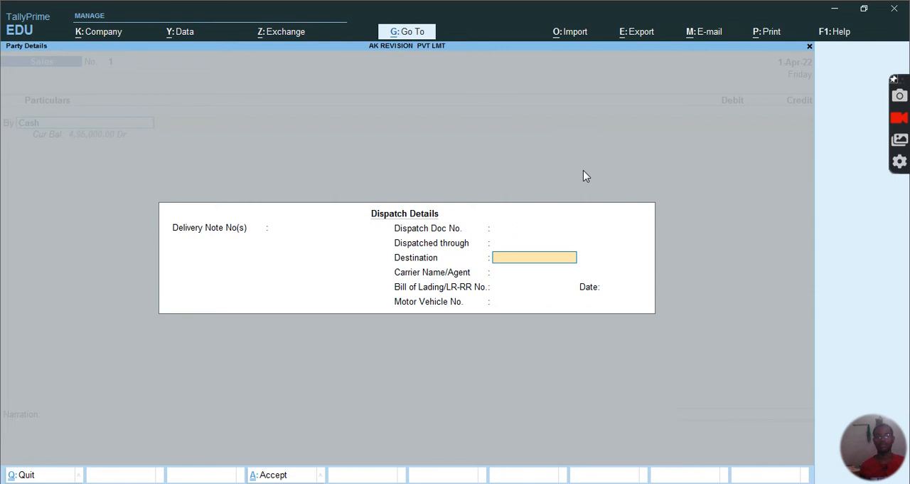
key("Return")
key("Return")
key("Return")
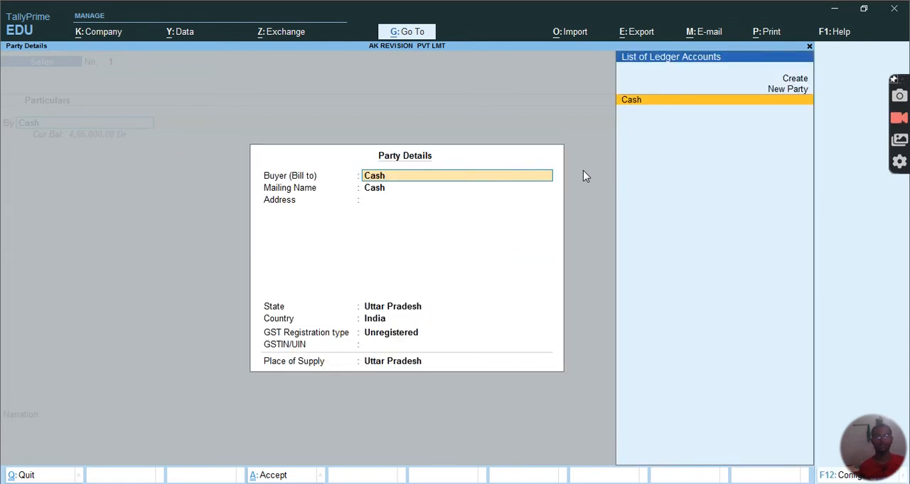
key("Return")
key("Return")
key("Return")
key("Return")
key("Return")
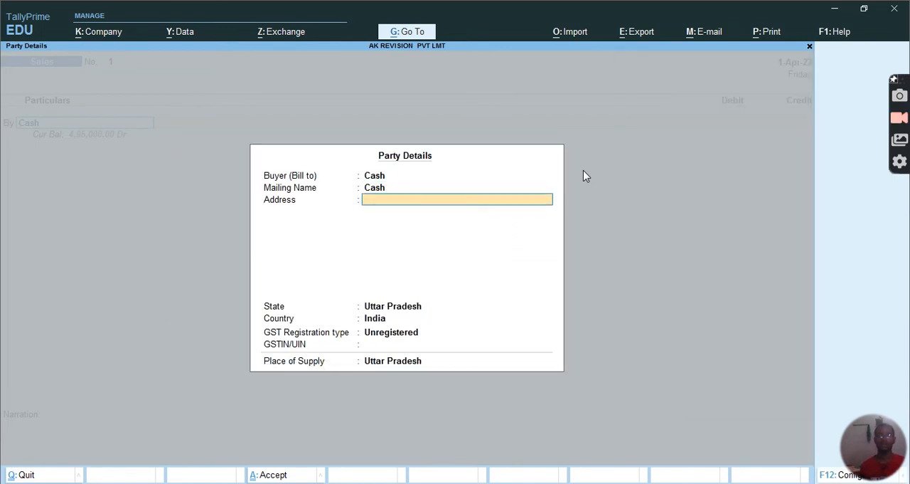
key("Return")
key("Return")
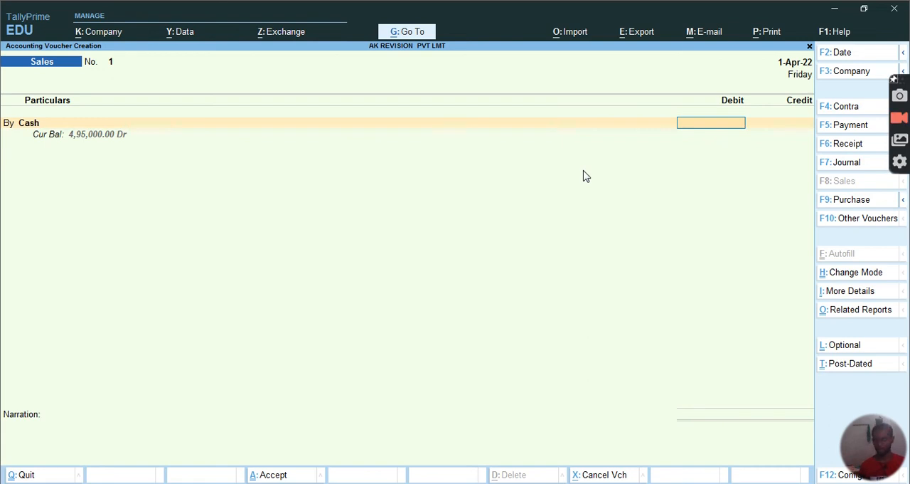
Calculate the sales tax as 4000*14% in the built-in calculator
type("4")
key("BackSpace")
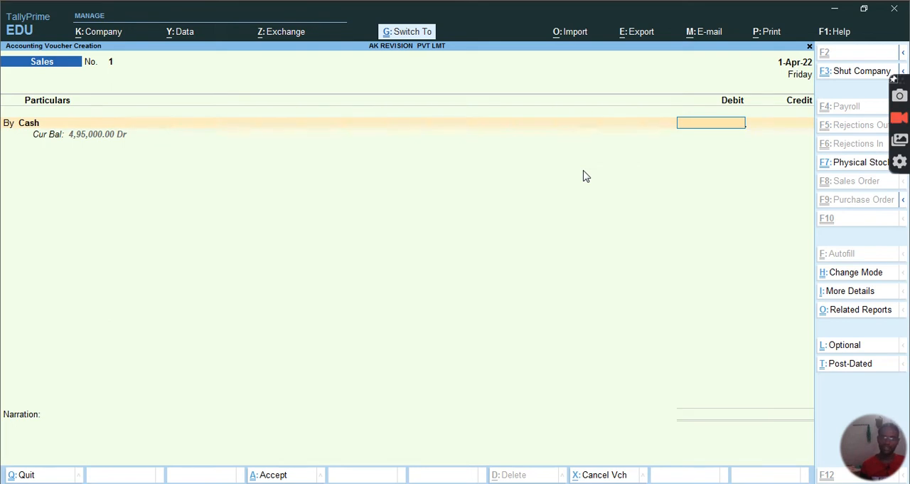
key("ctrl+n")
type("4000")
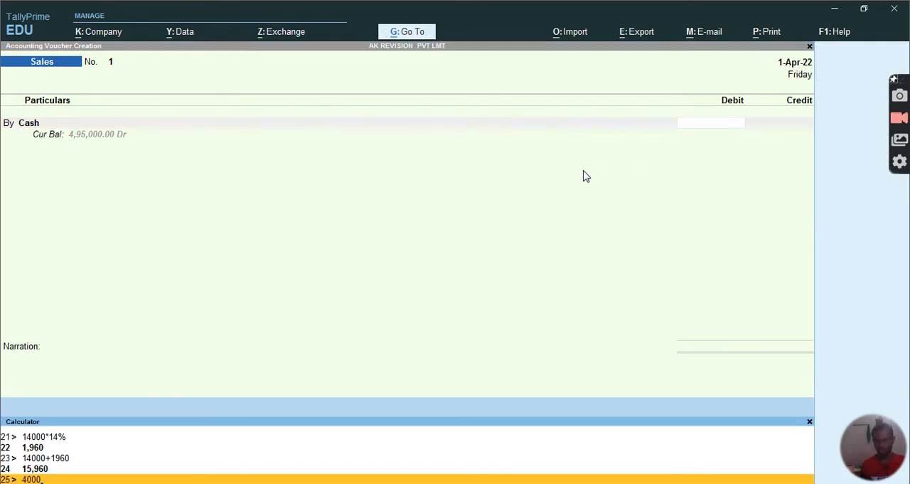
type("*14%")
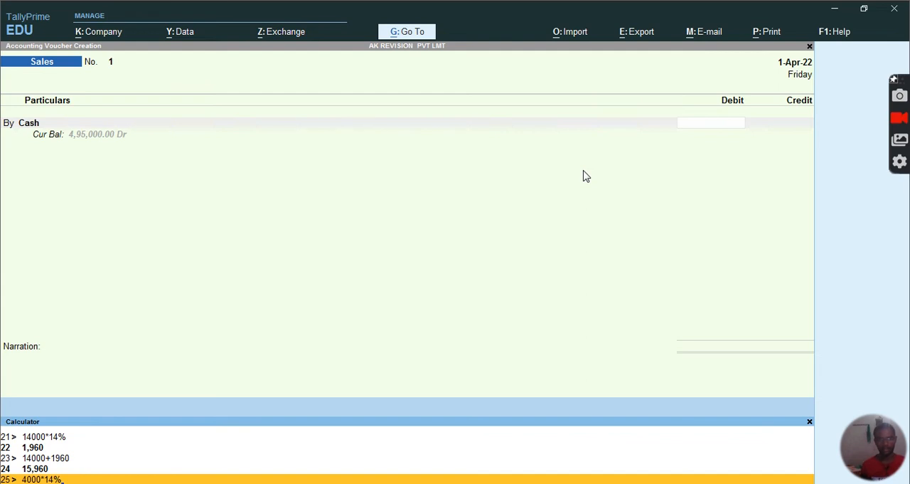
key("Return")
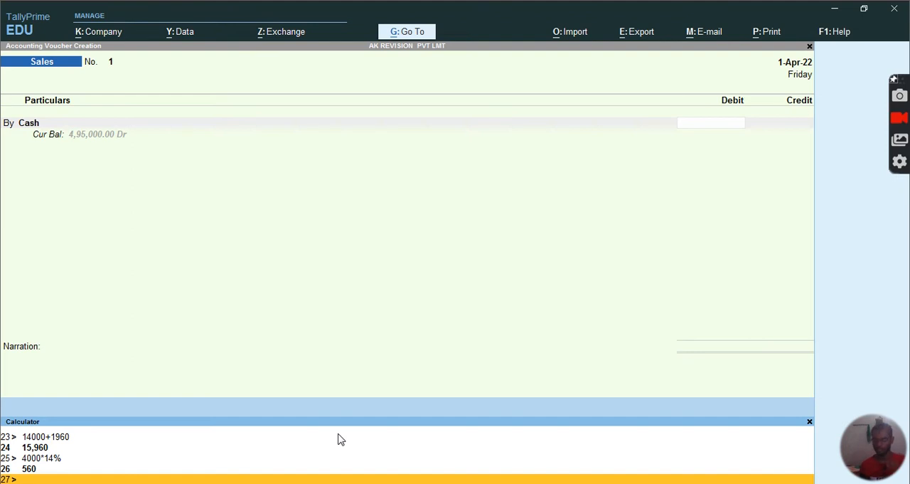
Calculate the total cash amount including tax as 4000+560
type("4")
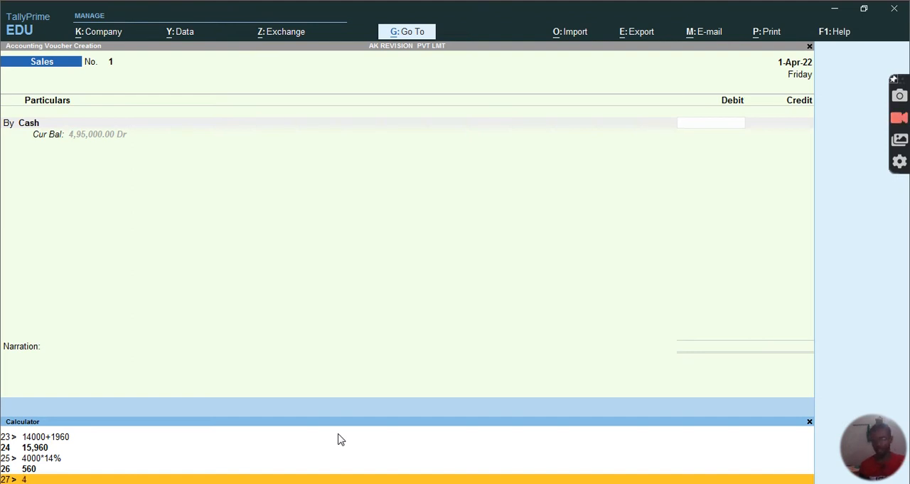
type("000")
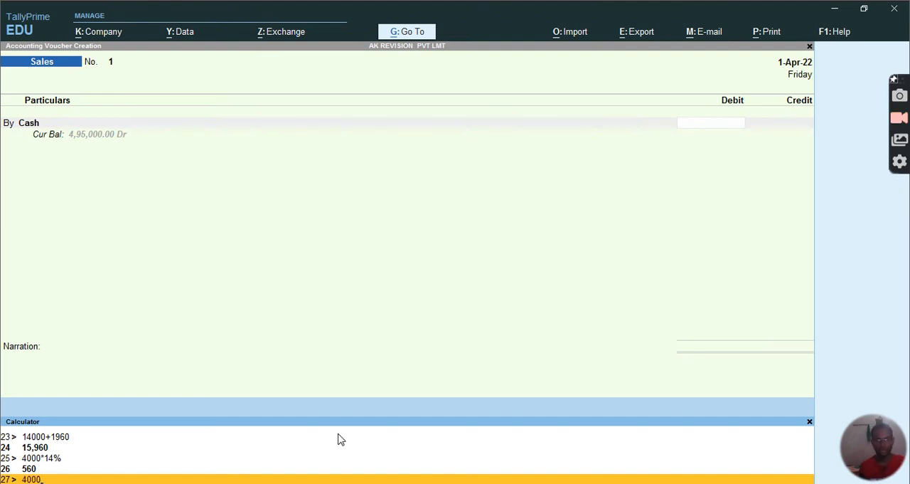
type("+560")
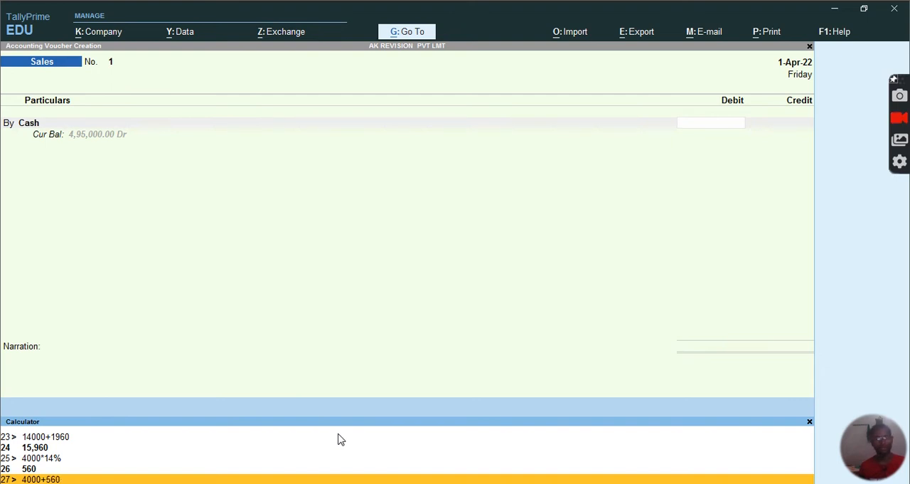
key("Return")
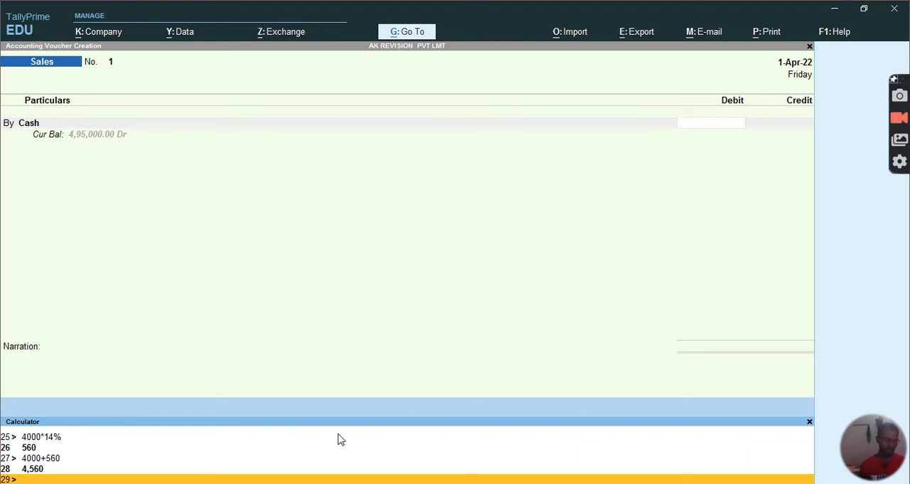
Return to the sales voucher and debit Cash with 4560
key("ctrl+m")
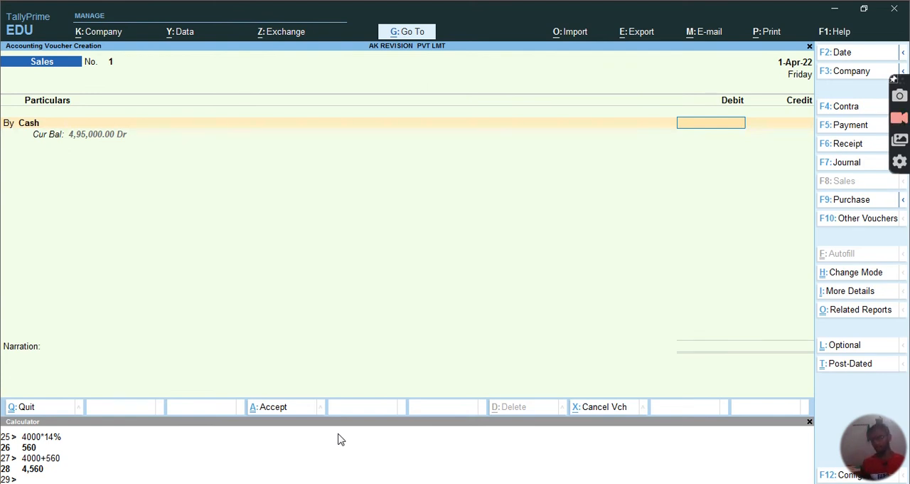
type("4560")
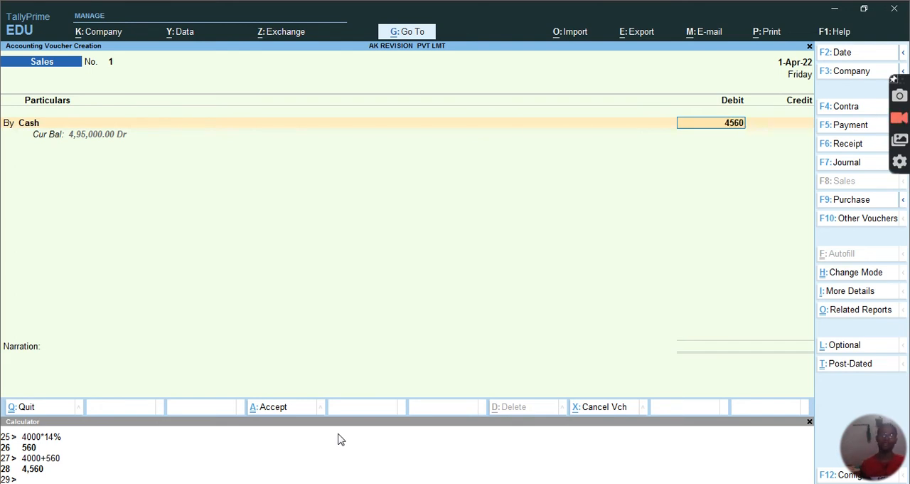
key("Return")
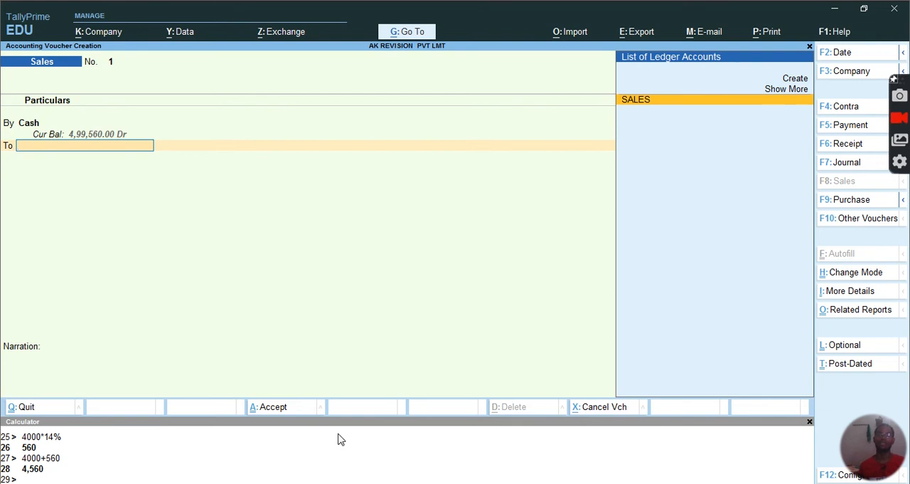
Credit the SALES ledger with 4000, skipping the inventory allocation
key("Return")
key("Escape")
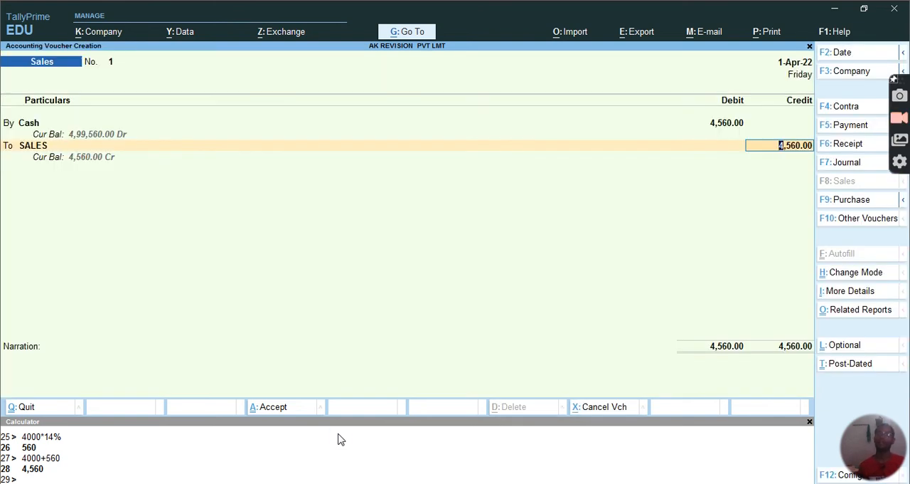
type("4000")
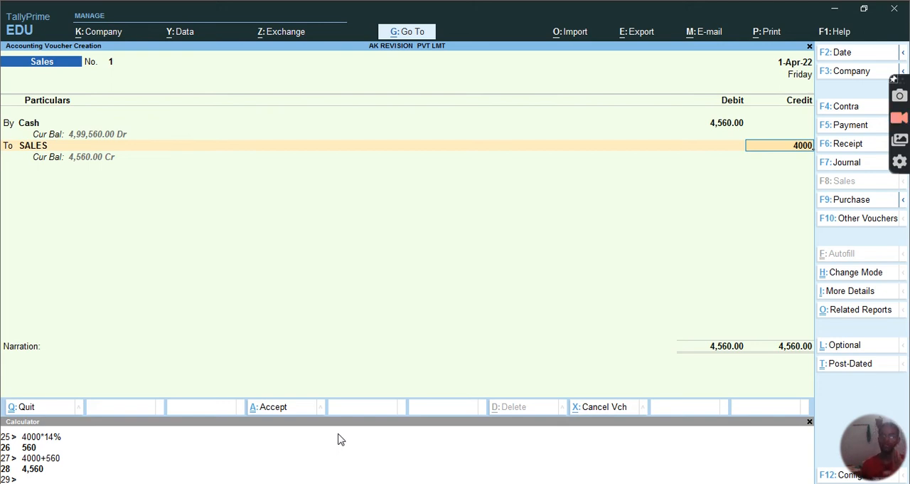
key("Return")
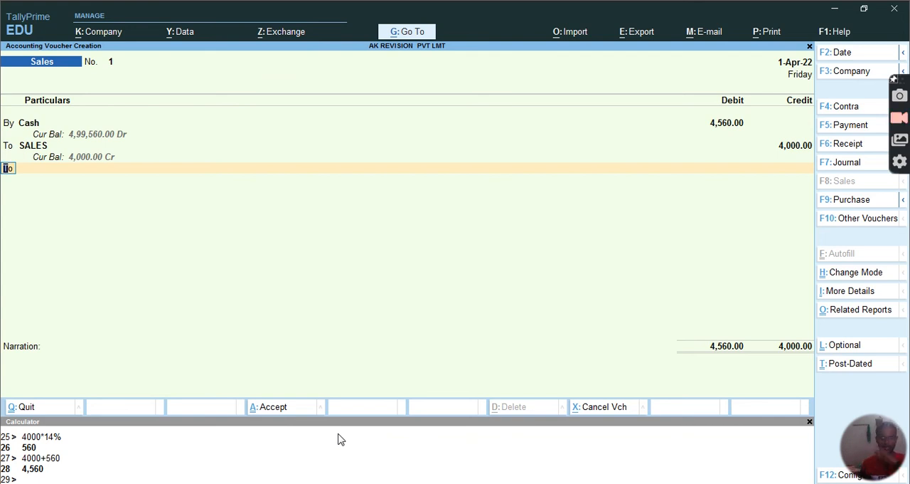
Add a second credit line for the SALES TAX ledger and accept the 560.00 amount
key("Return")
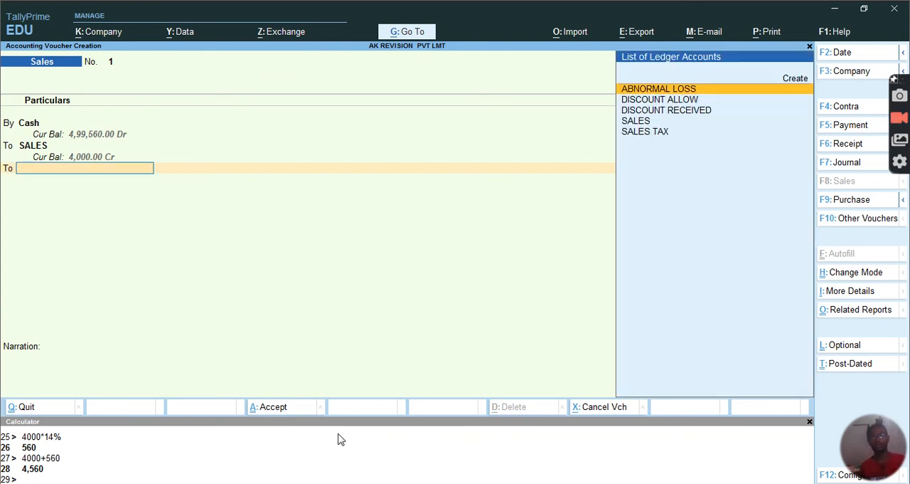
key("Down")
key("Down")
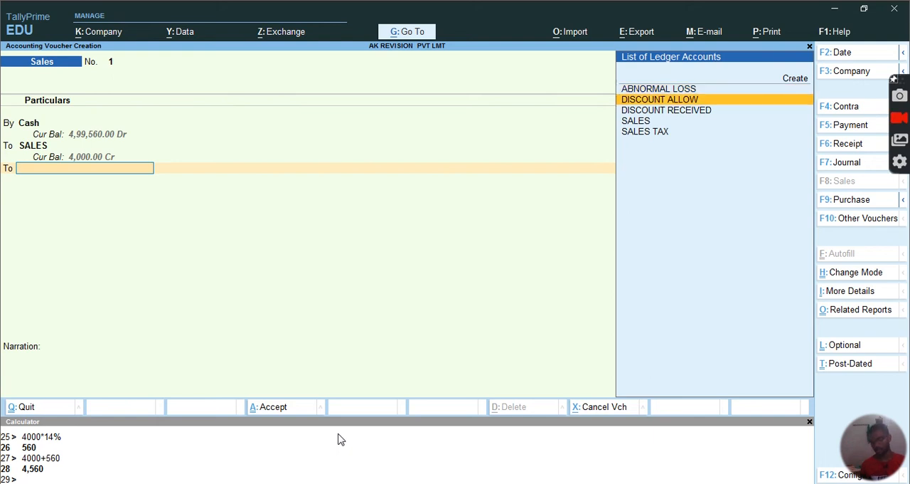
key("Down")
key("Down")
key("Return")
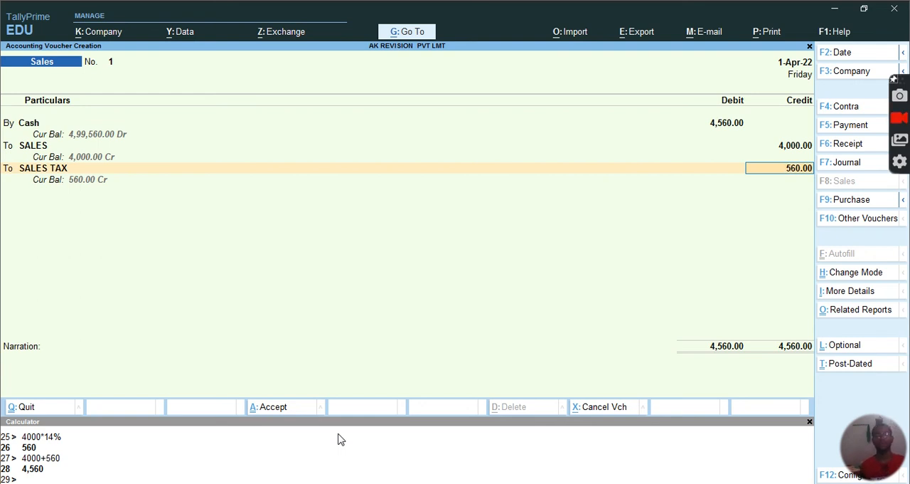
key("Return")
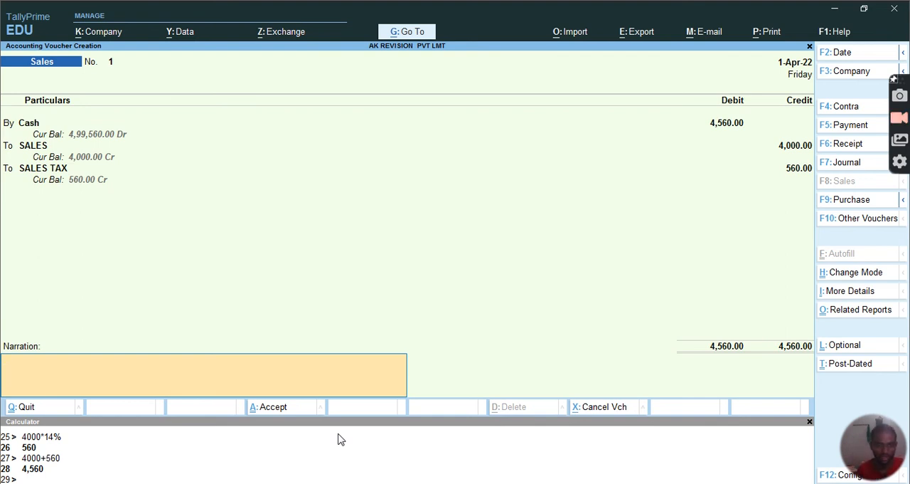
Enter the narration "BEING GOODS SOLD WITH 14% SALES TAX" on the cash sales voucher and save the voucher
type("BEING")
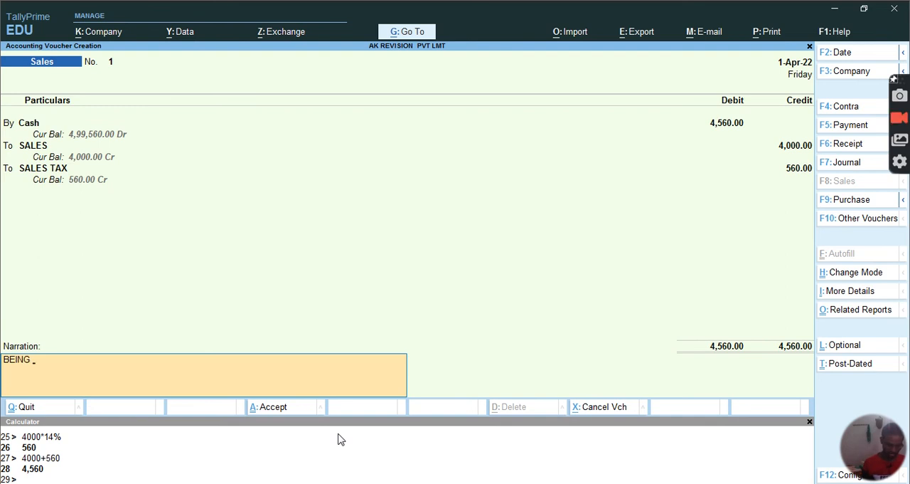
type(" GOO")
type("DS ")
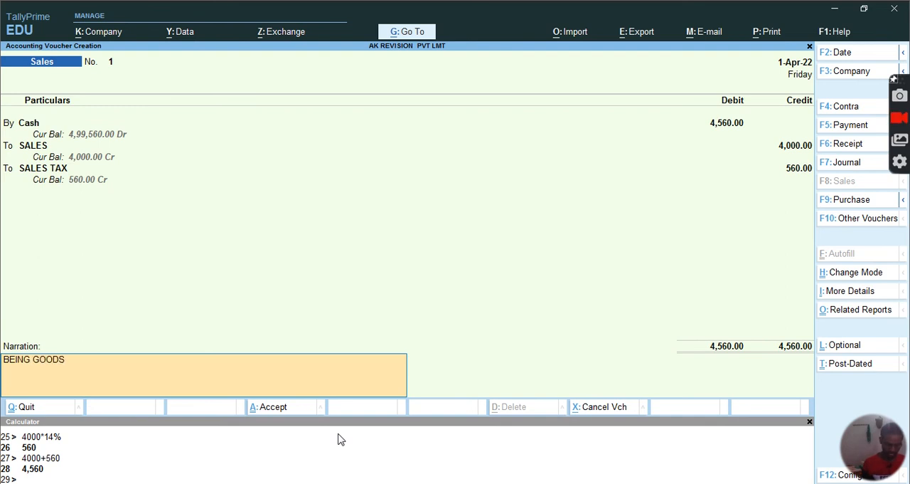
type("SOLD")
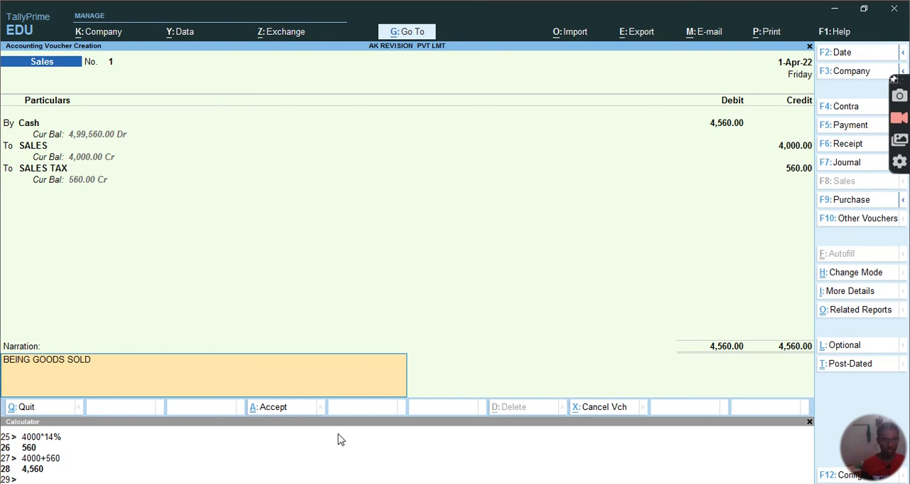
type(" ON 15")
key("BackSpace")
type("4")
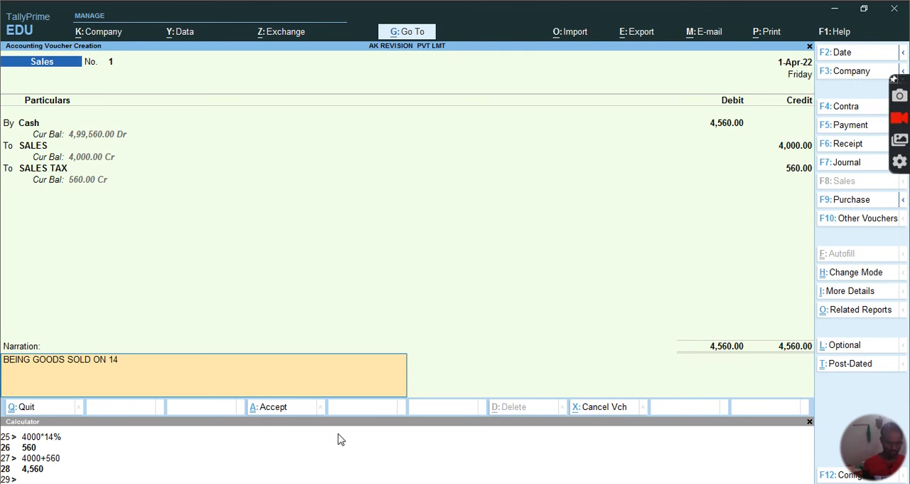
type("% SALES")
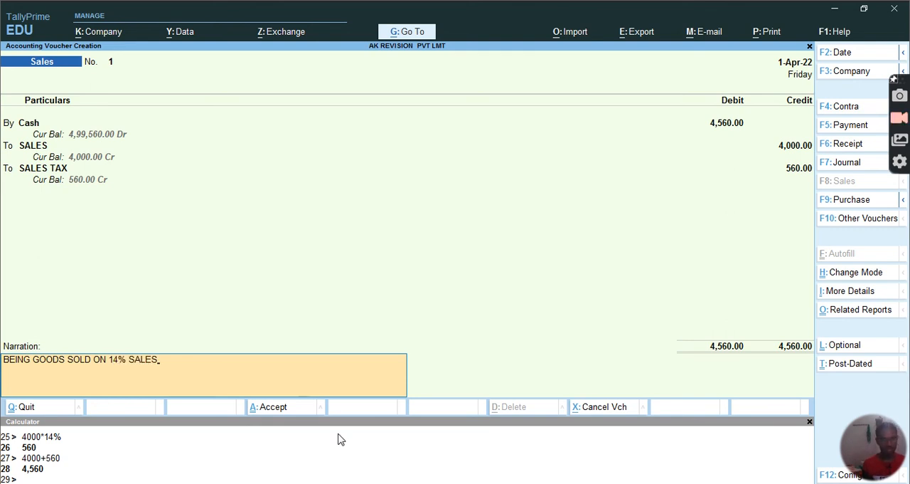
type(" TA")
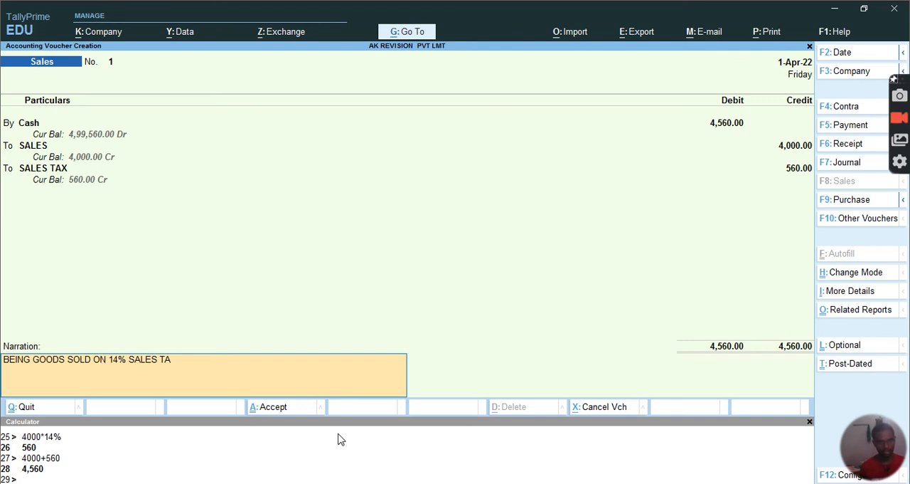
key("BackSpace")
key("BackSpace")
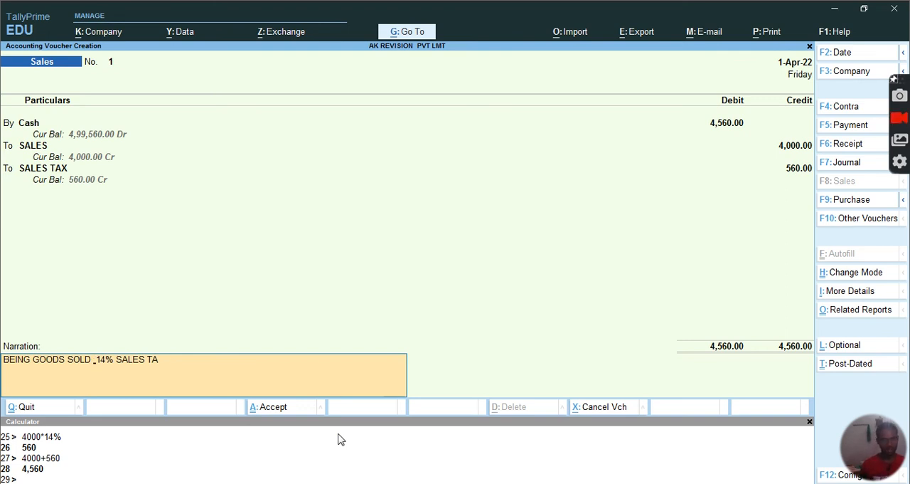
type("WITH")
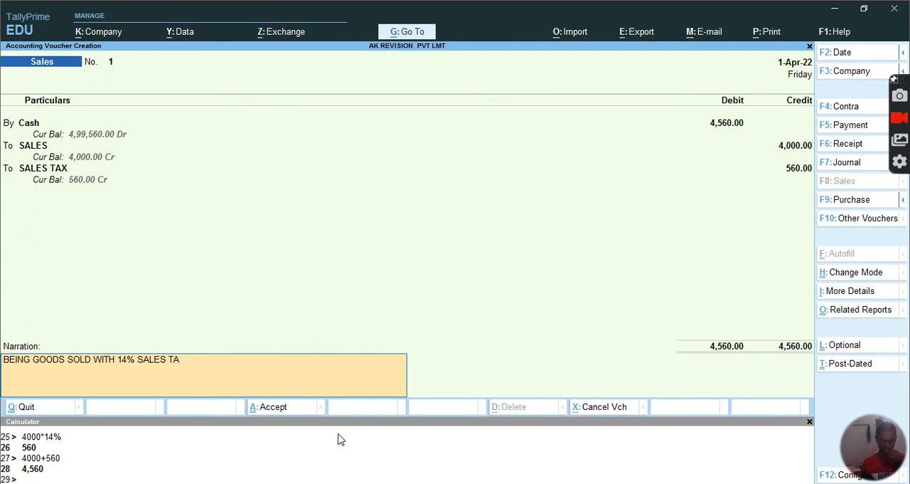
type("X")
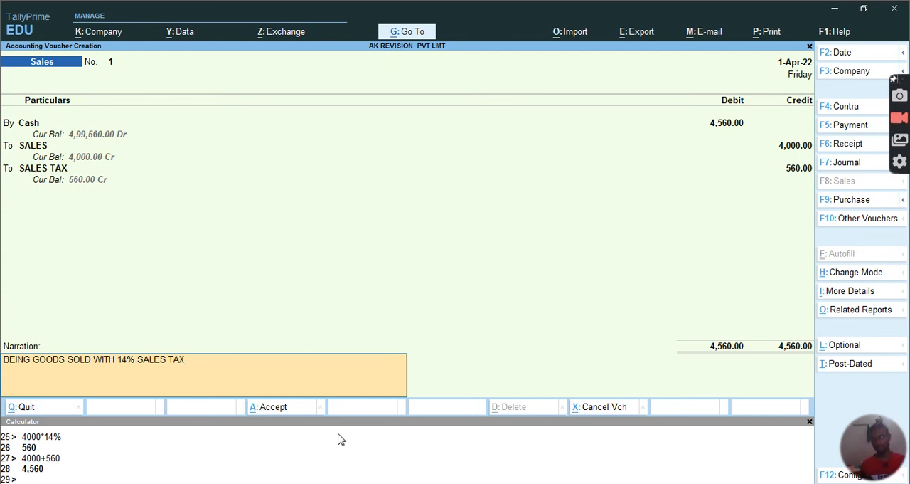
key("Return")
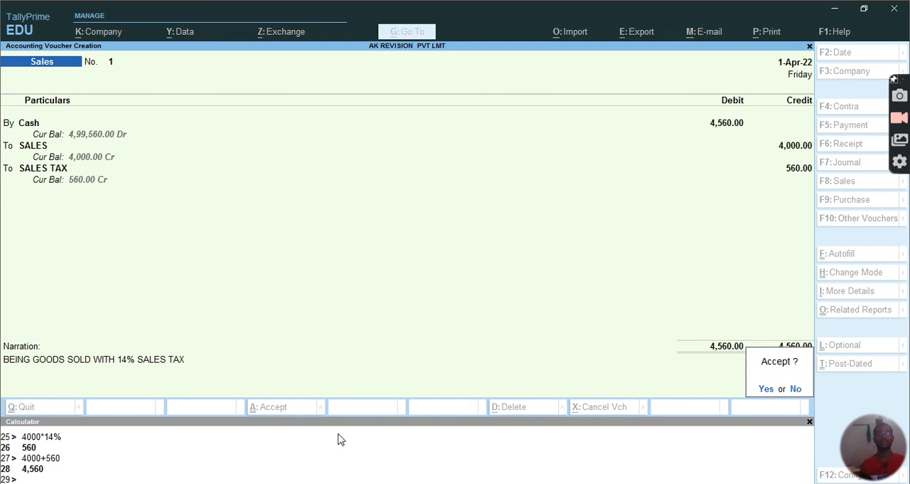
key("Return")
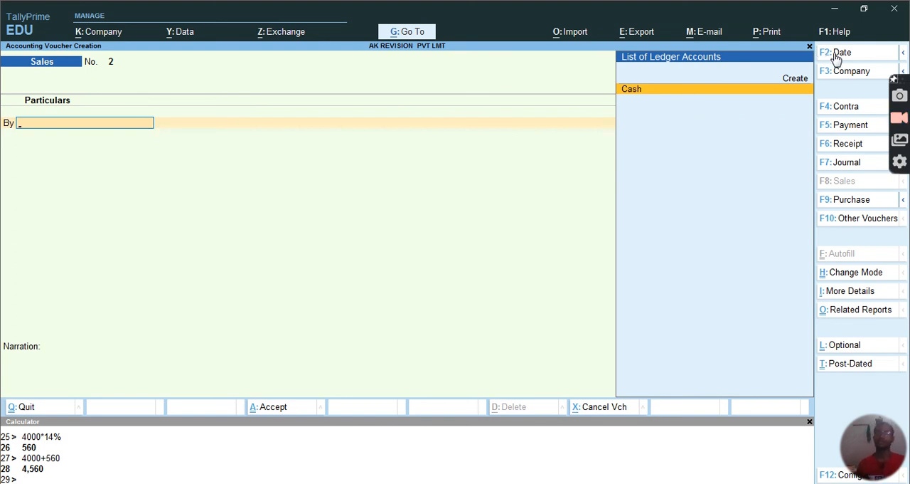
mouse_move(864, 461)
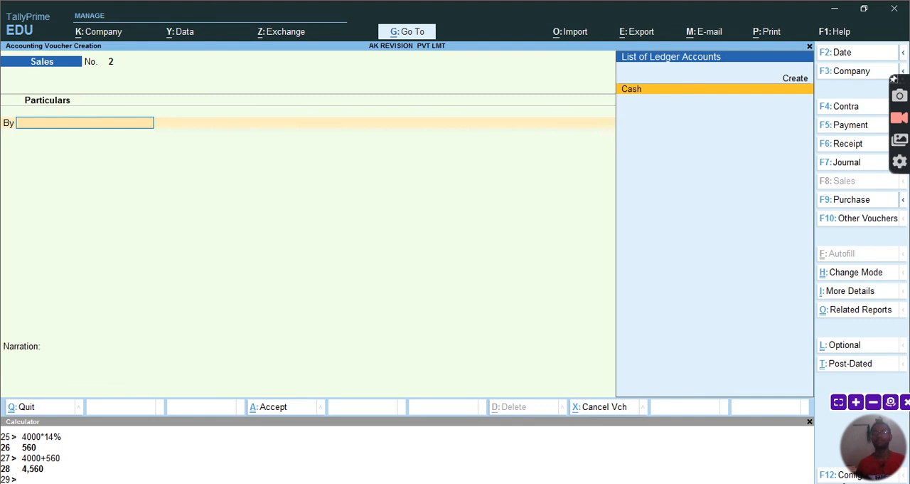